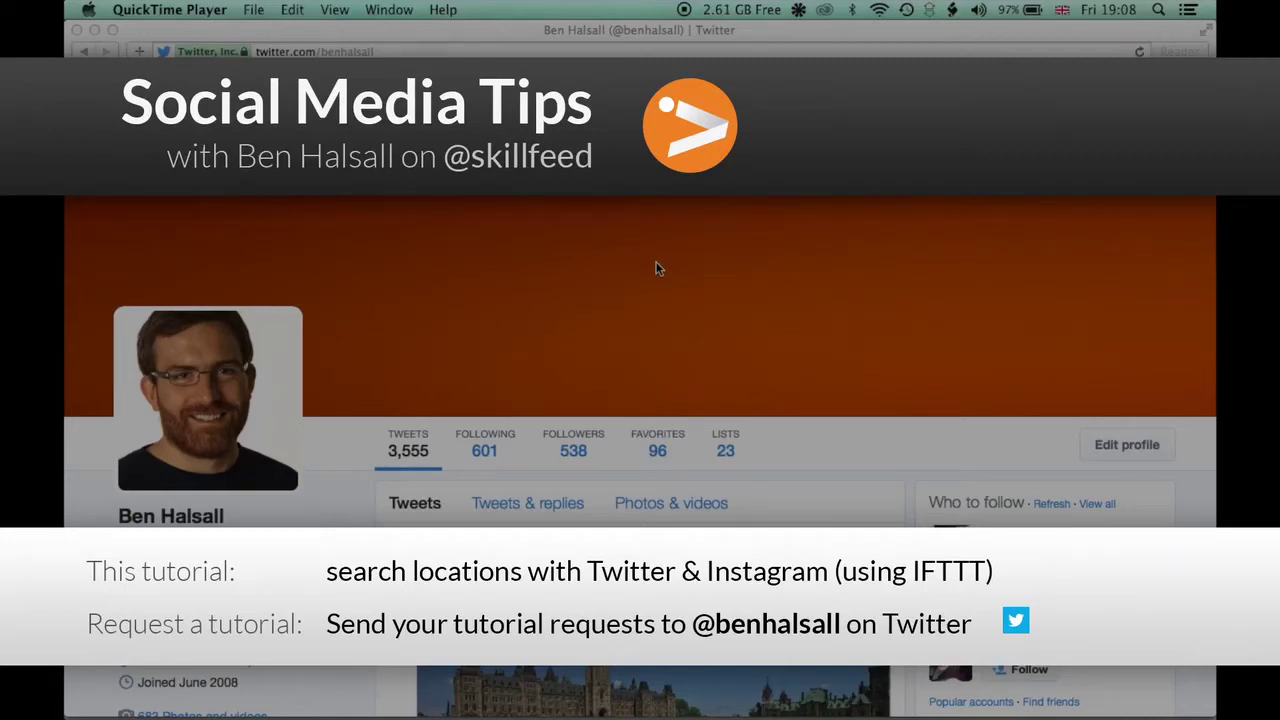
Switch to TextEdit and select the geocode:lat,lon,10mi template line in the Twitter note.
click(612, 33)
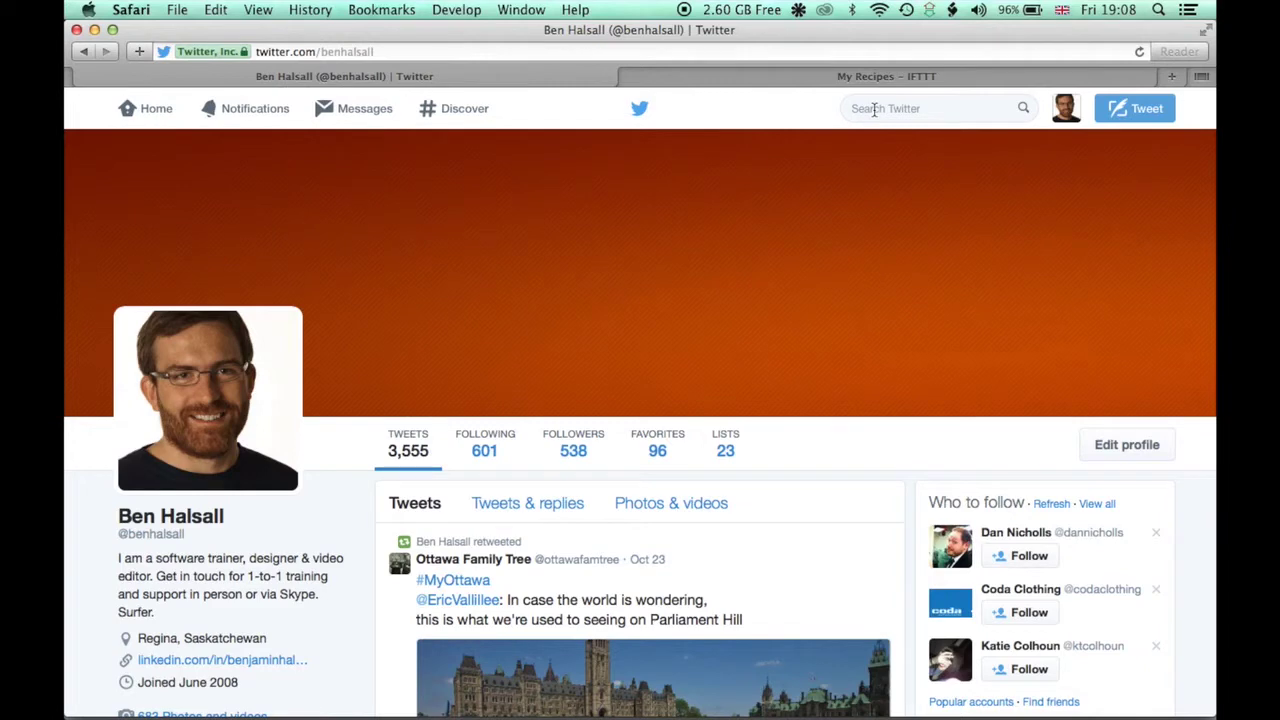
key(super+Tab)
key(super+Tab)
key(super+Tab)
key(super+Tab)
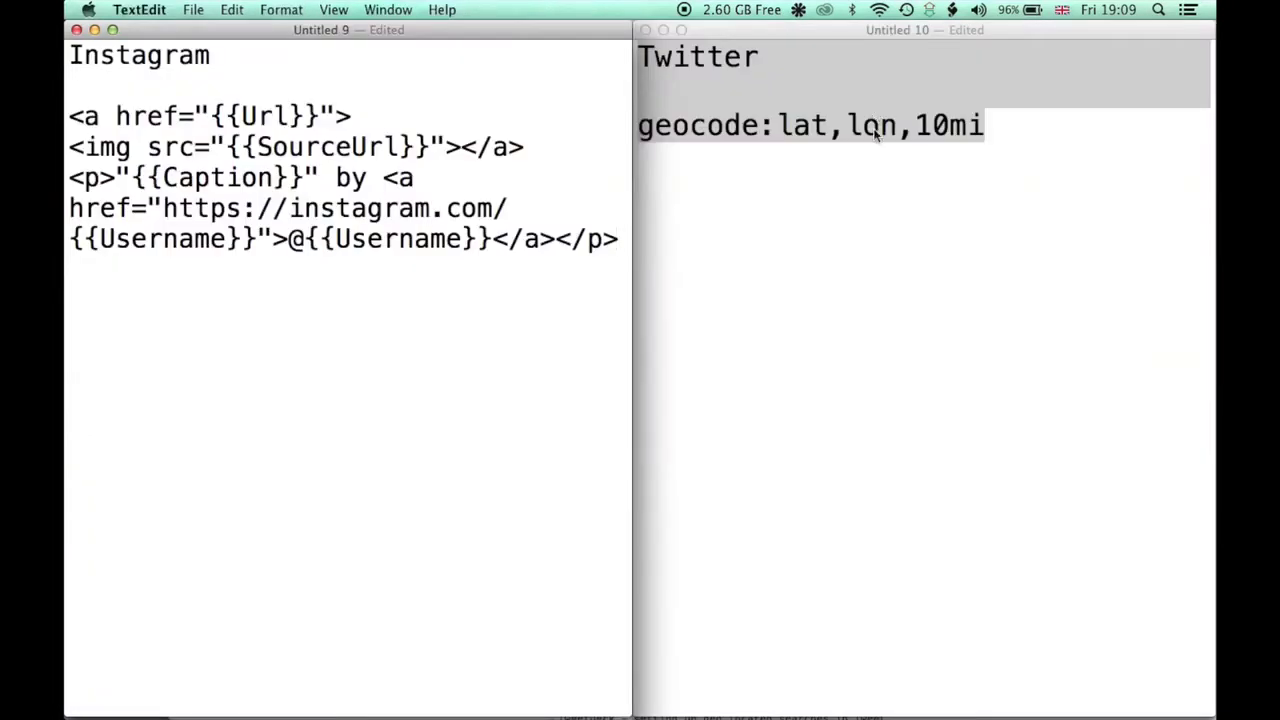
click(892, 199)
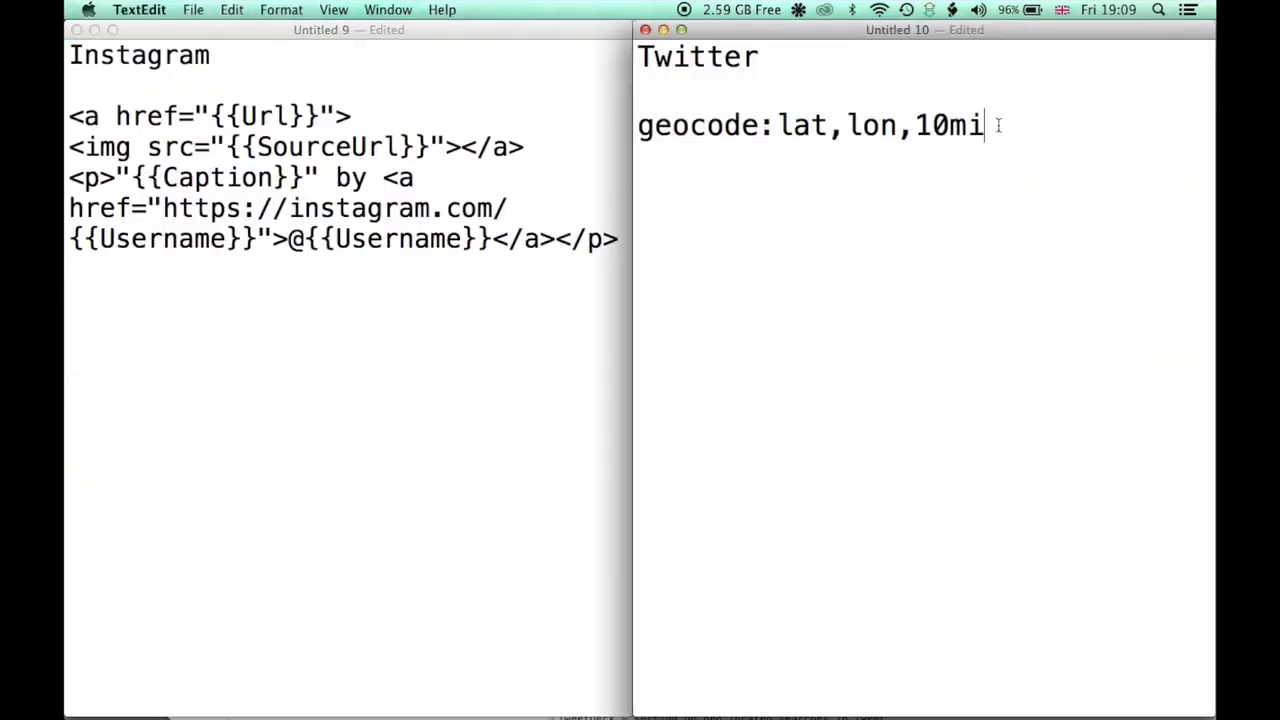
click(639, 126)
mouse_move(639, 126)
mouse_down()
mouse_move(988, 126)
mouse_move(637, 125)
mouse_up()
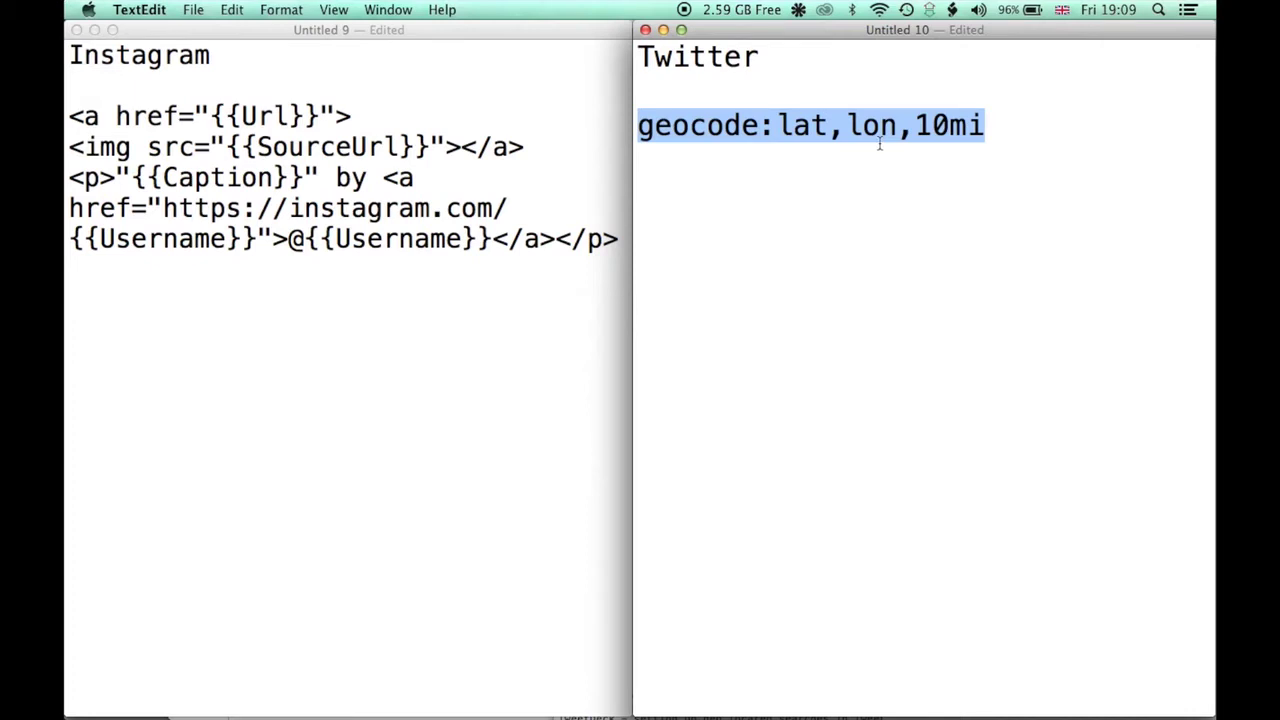
Switch to Safari, open Google Maps and search for "churchill, mb".
key(super+Tab)
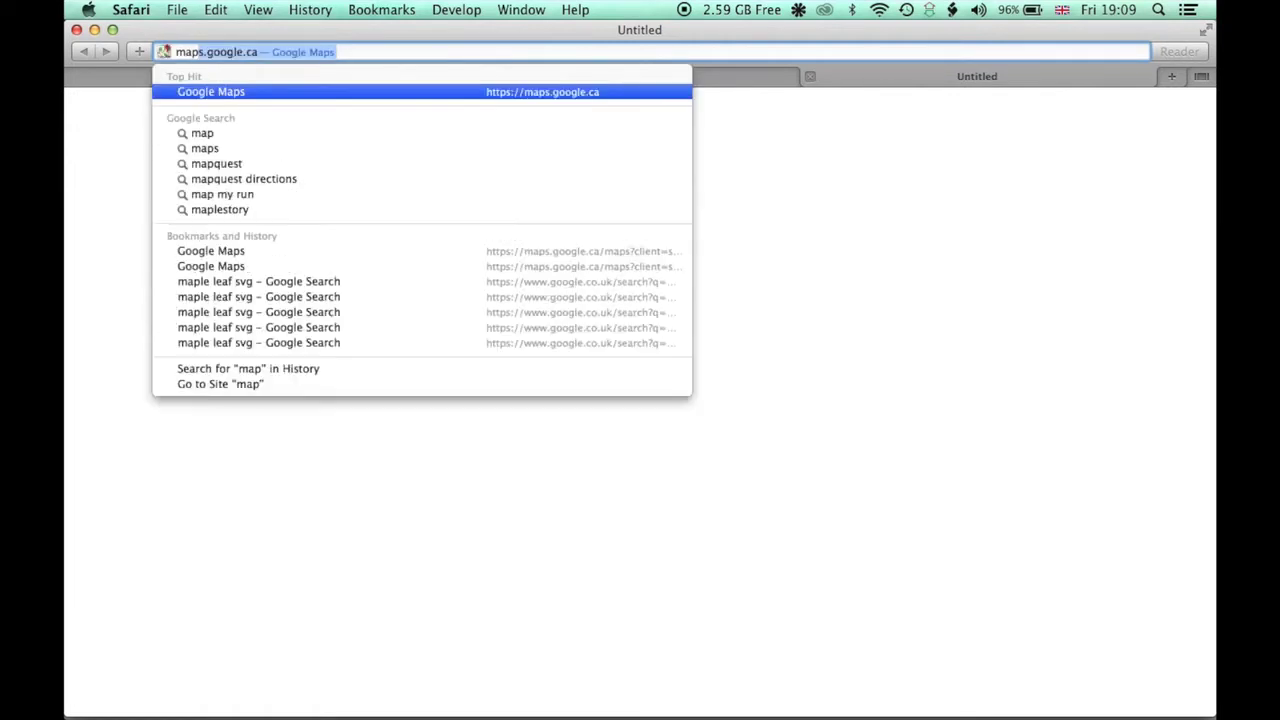
key(Return)
text(chu)
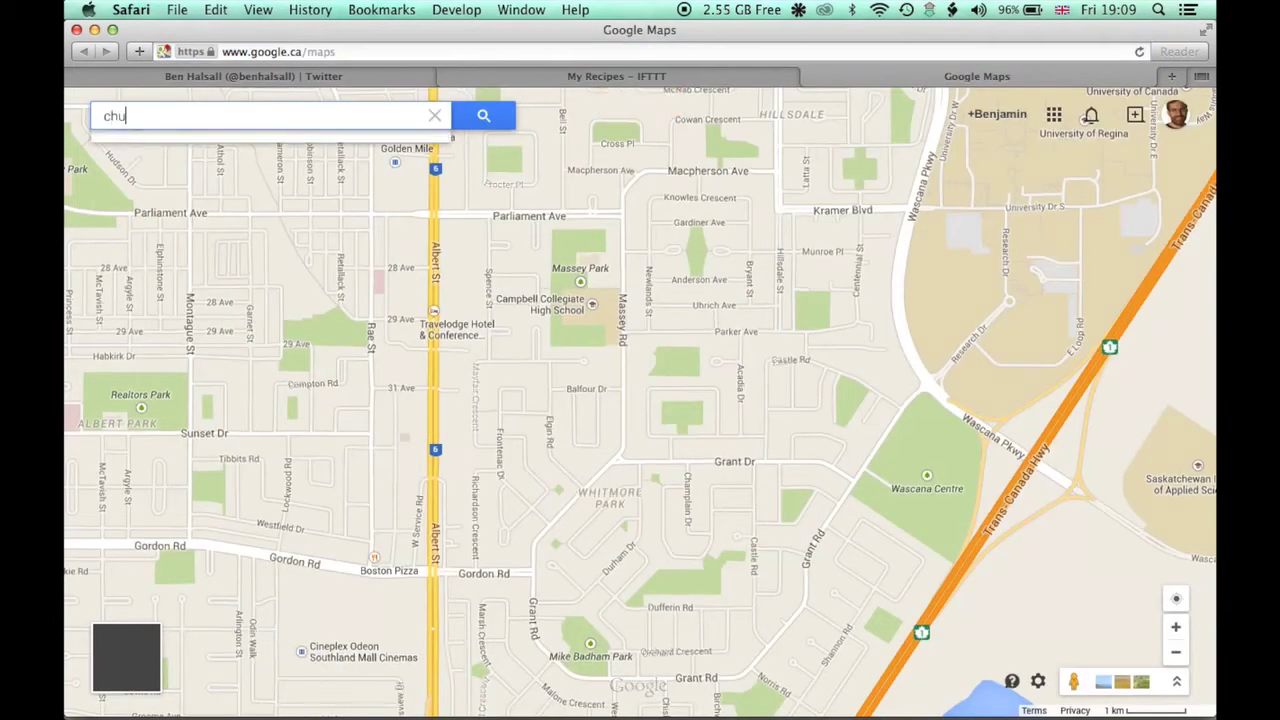
text(rchill)
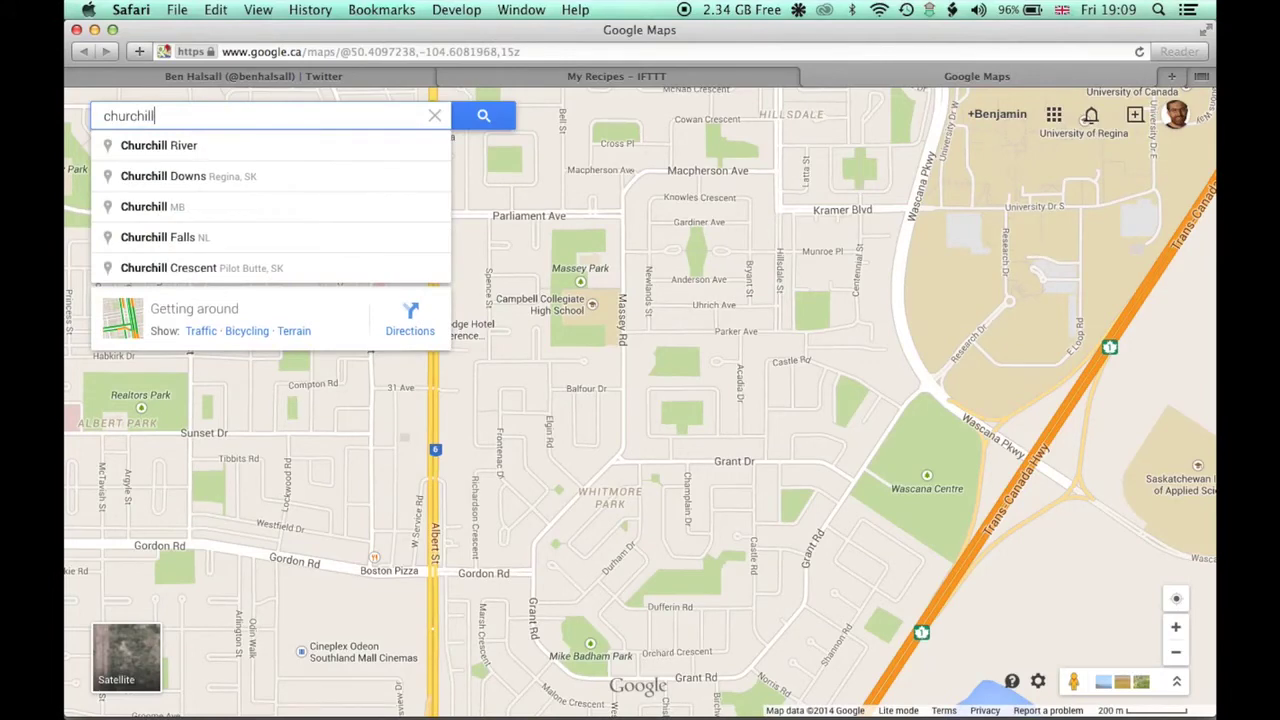
text(, mb)
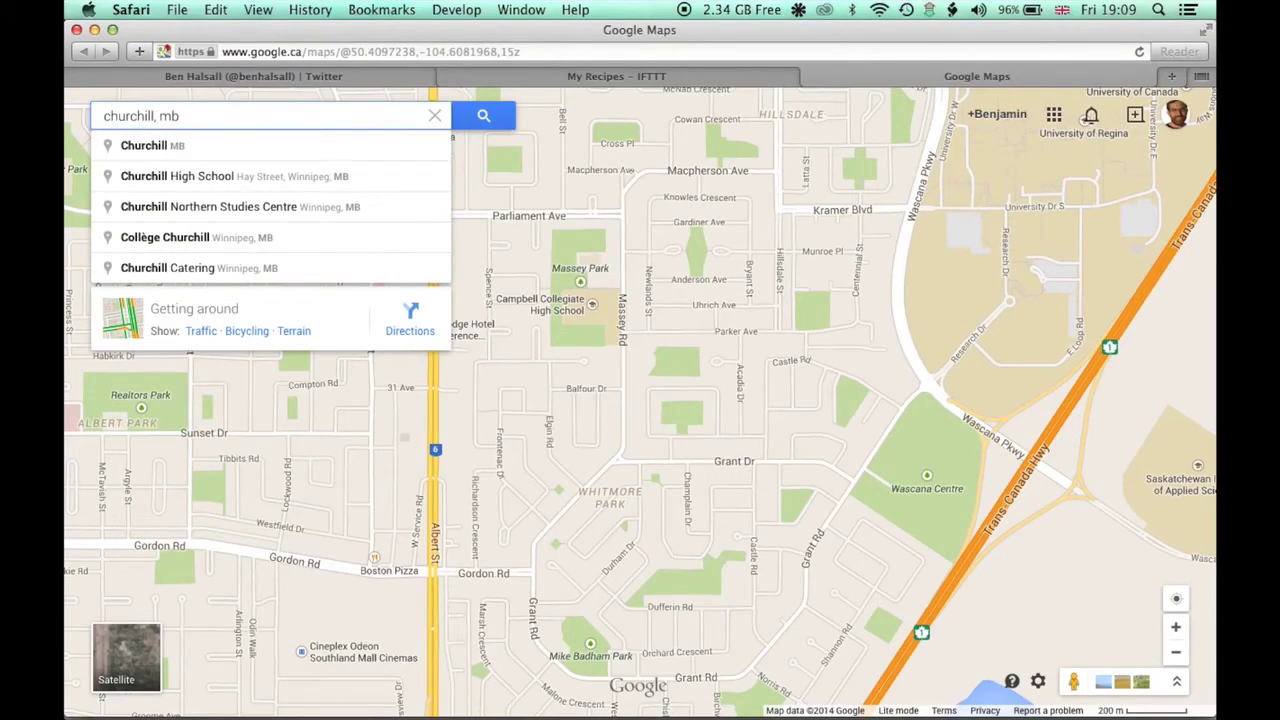
key(Return)
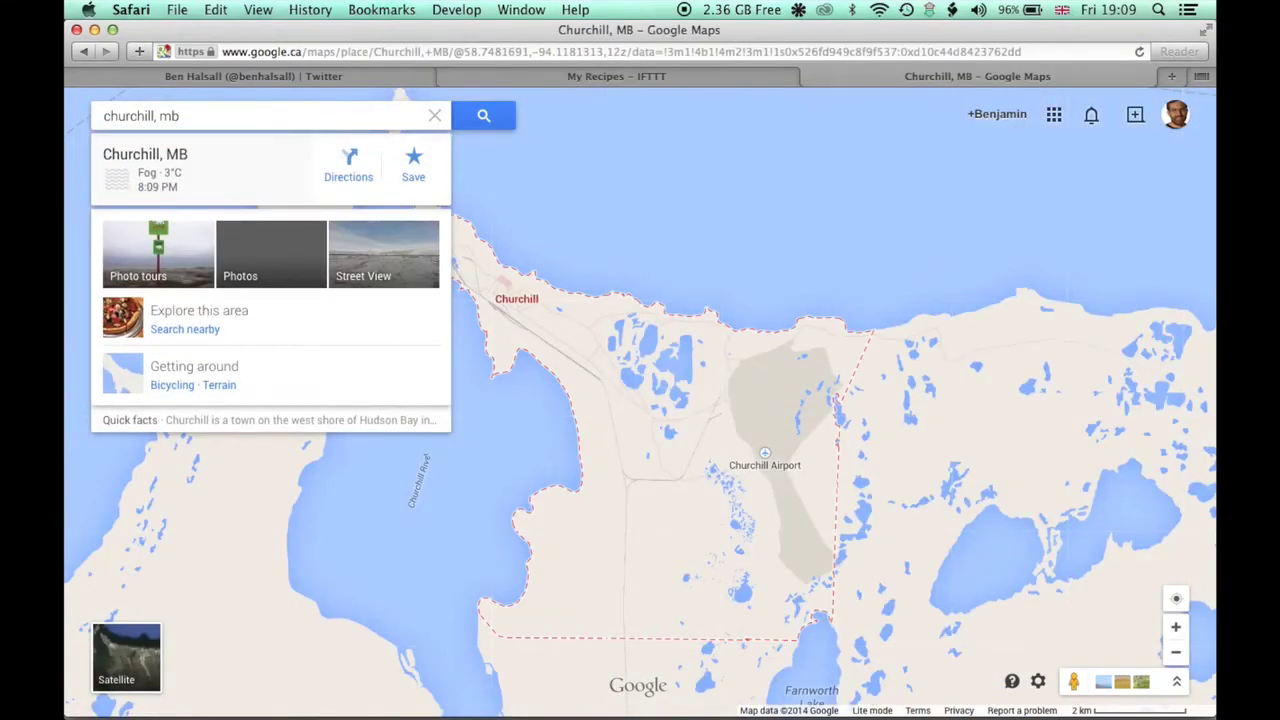
Copy the coordinates 58.7481691,-94.1181313 from the Churchill map's web address.
key(super+l)
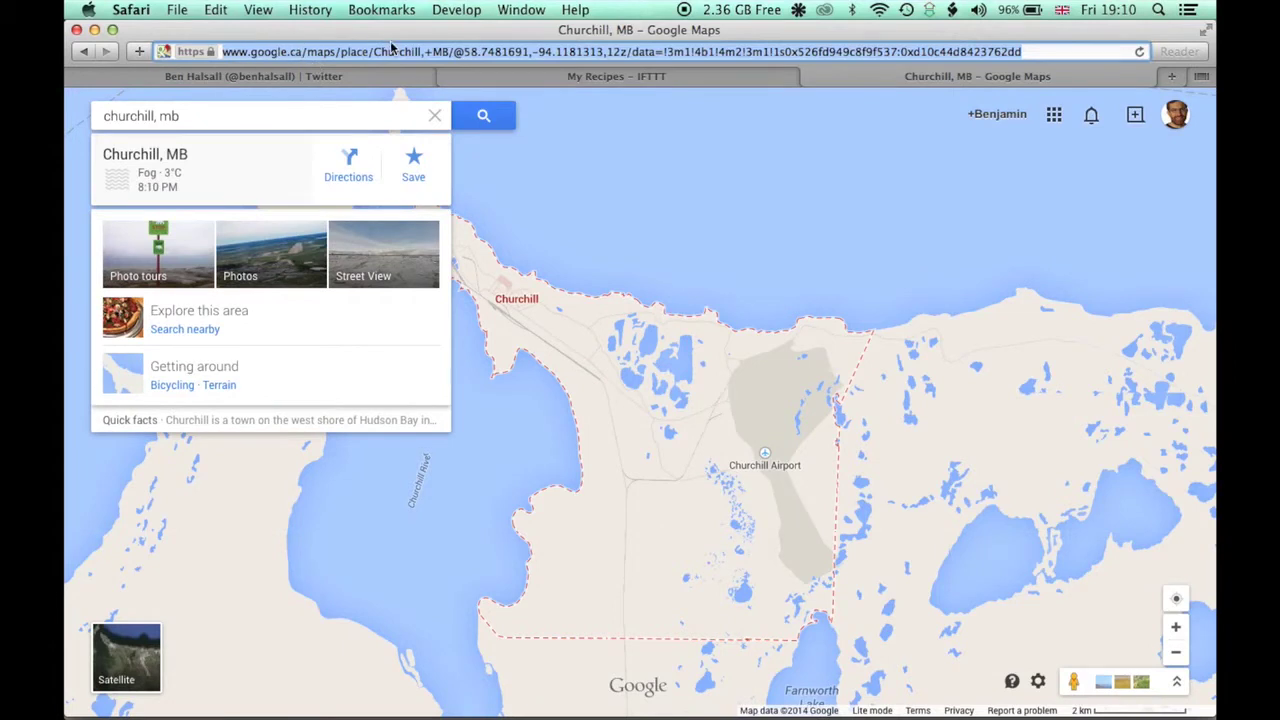
drag(457, 51, 633, 53)
key(super+c)
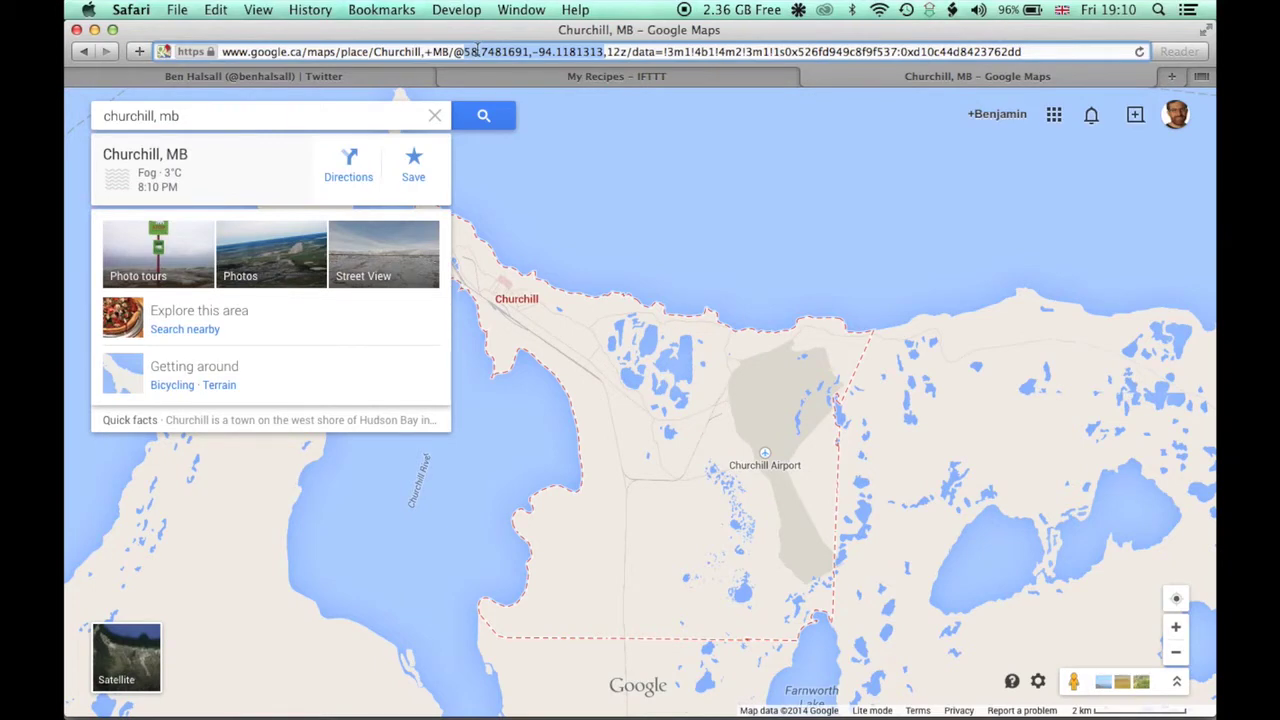
Switch to TextEdit and replace the lat,lon placeholder in the geocode line with the copied coordinates.
key(super+Tab)
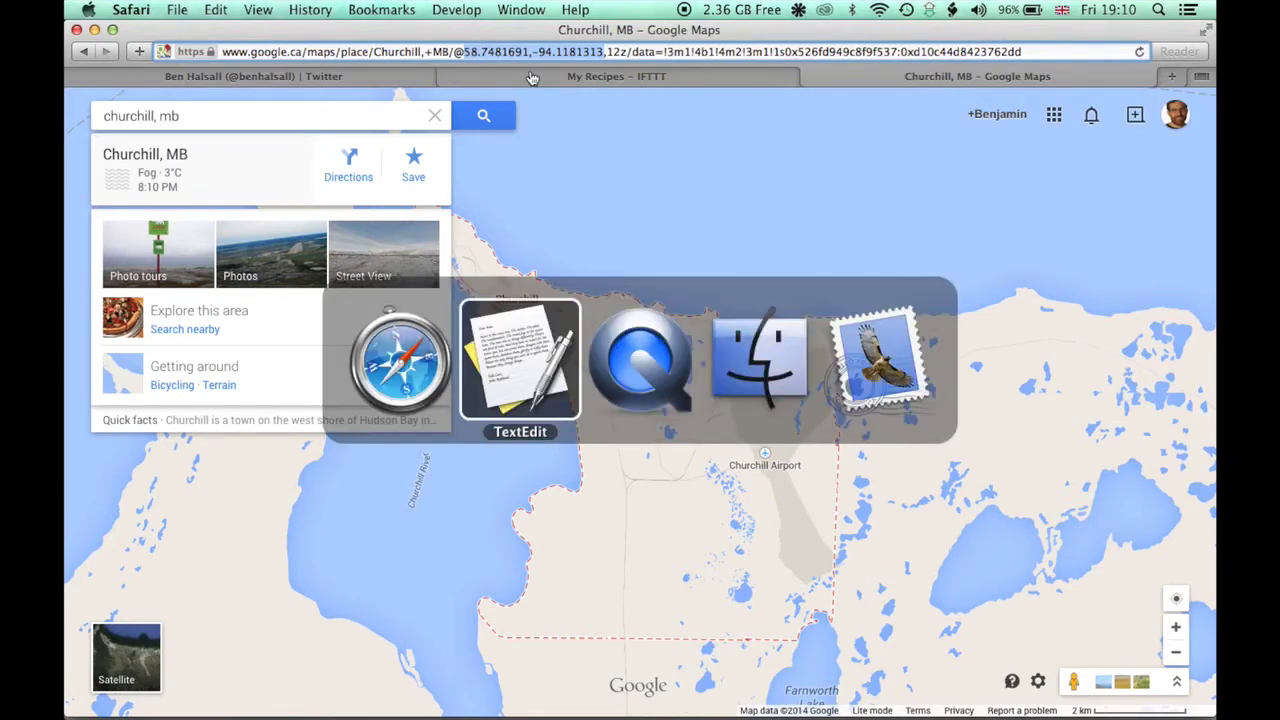
click(776, 125)
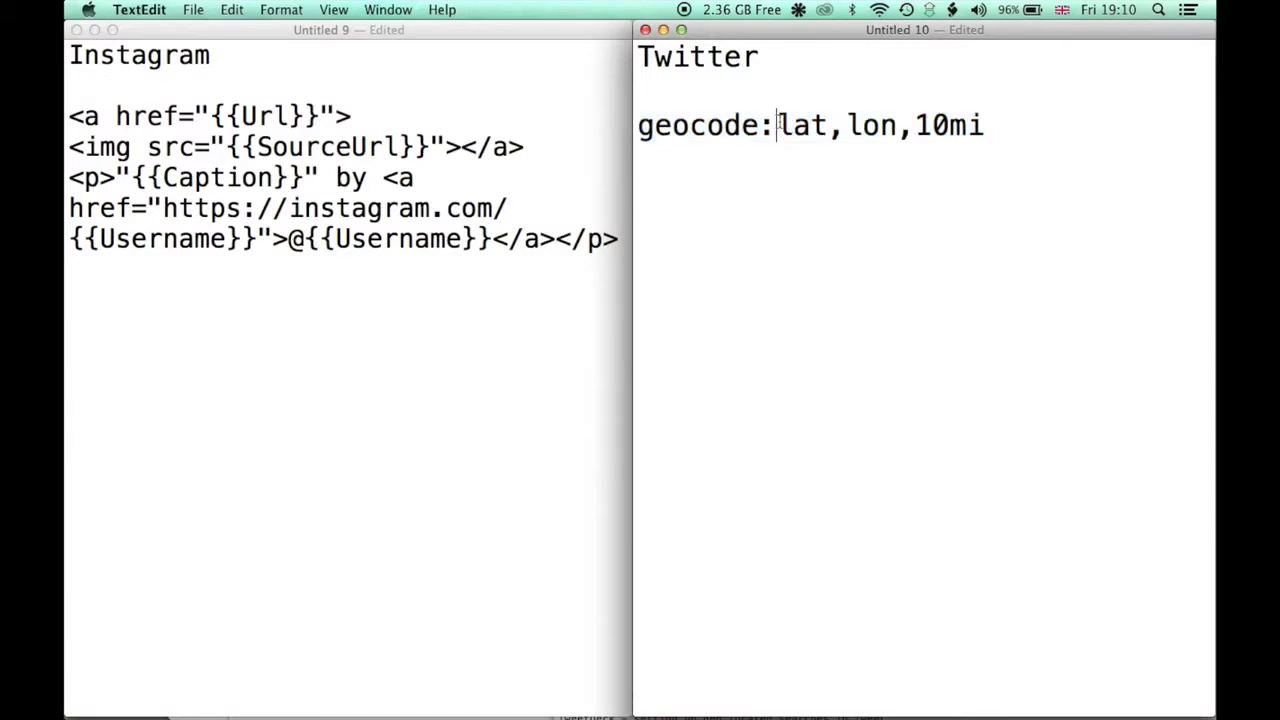
drag(778, 125, 897, 125)
key(super+v)
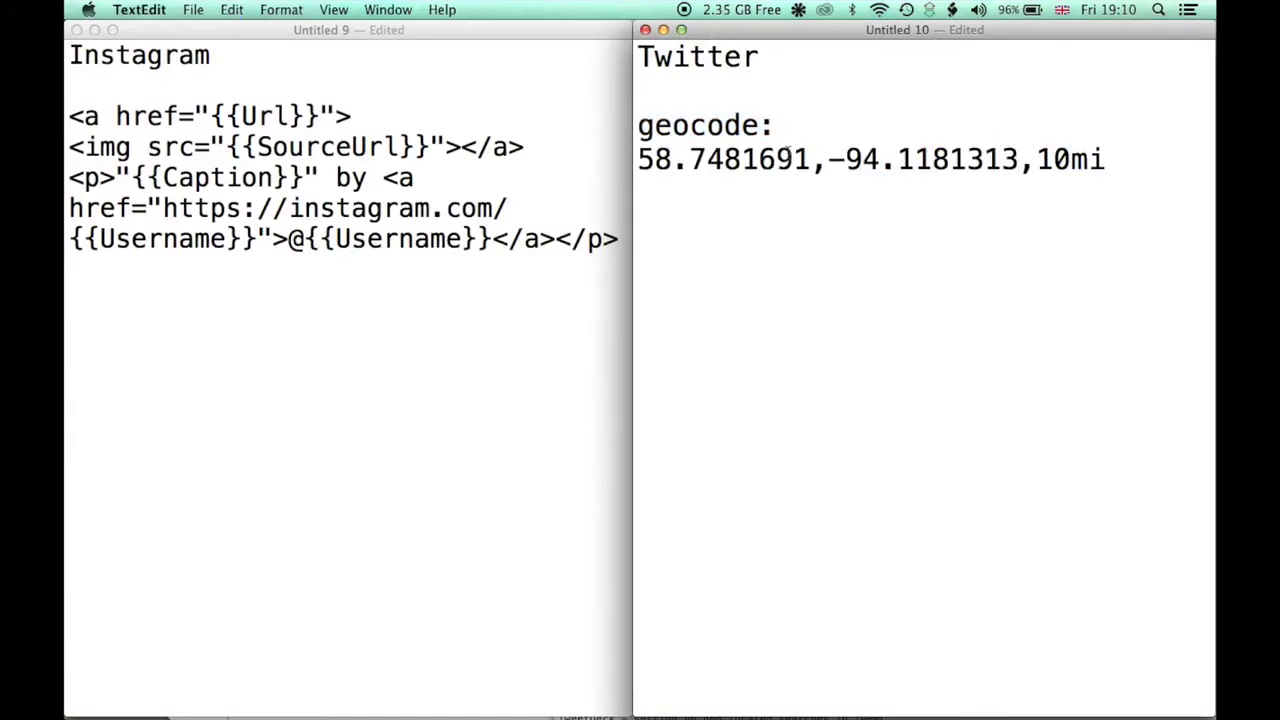
Set the search radius in the geocode line to 100mi.
click(663, 106)
drag(1037, 160, 1052, 160)
text(0)
key(BackSpace)
text(100)
key(BackSpace)
Copy the complete geocode query from the note, switch to the Twitter page in Safari and run it as a Twitter search.
drag(1124, 160, 637, 125)
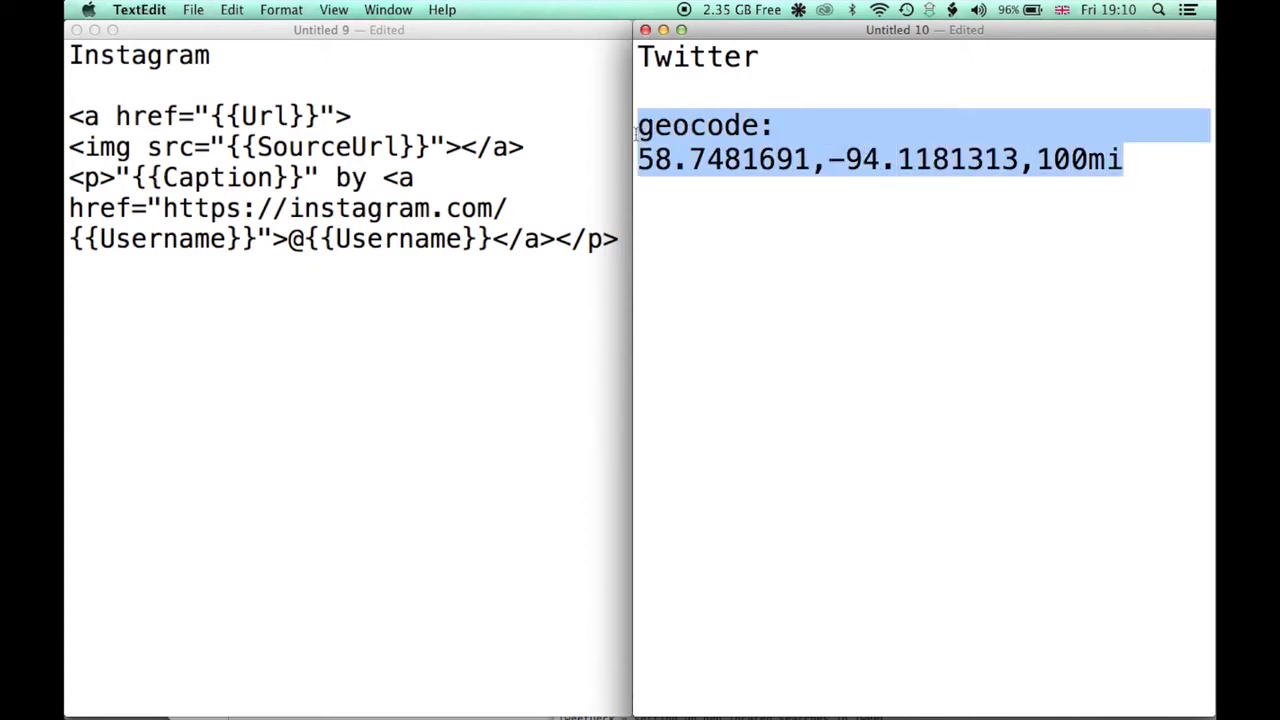
key(super+c)
key(super+Tab)
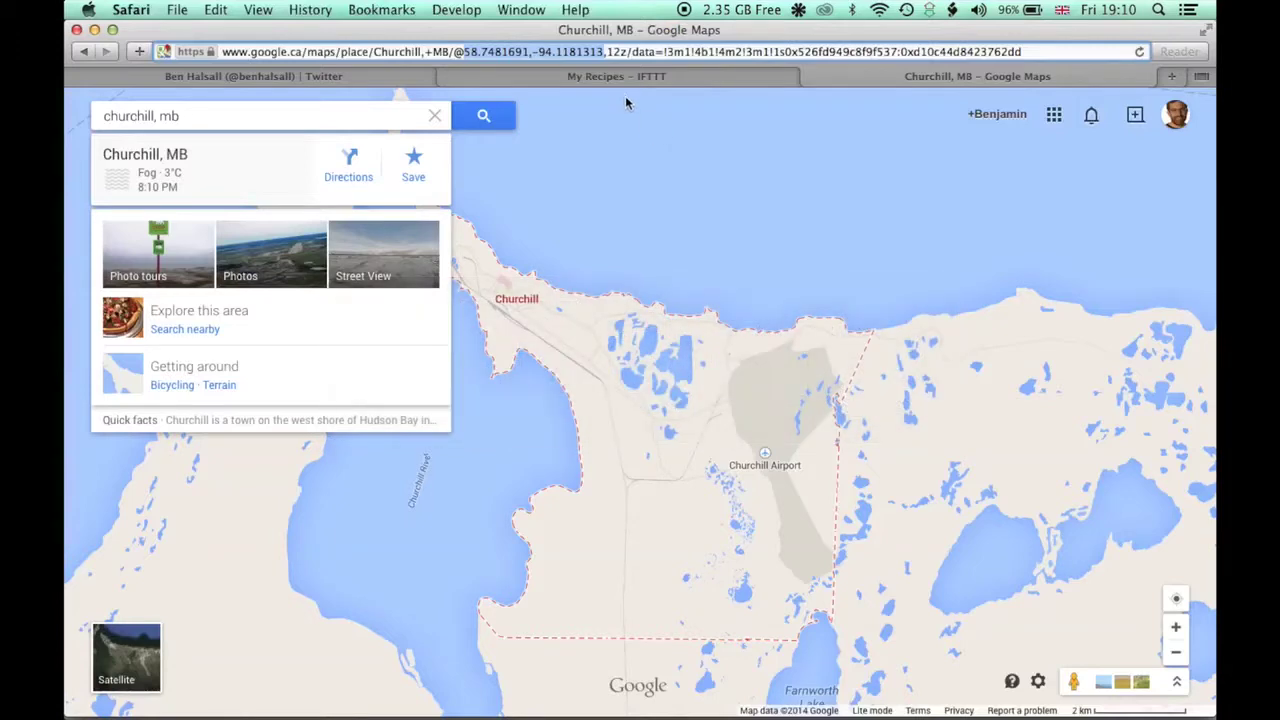
click(342, 76)
click(888, 110)
key(super+v)
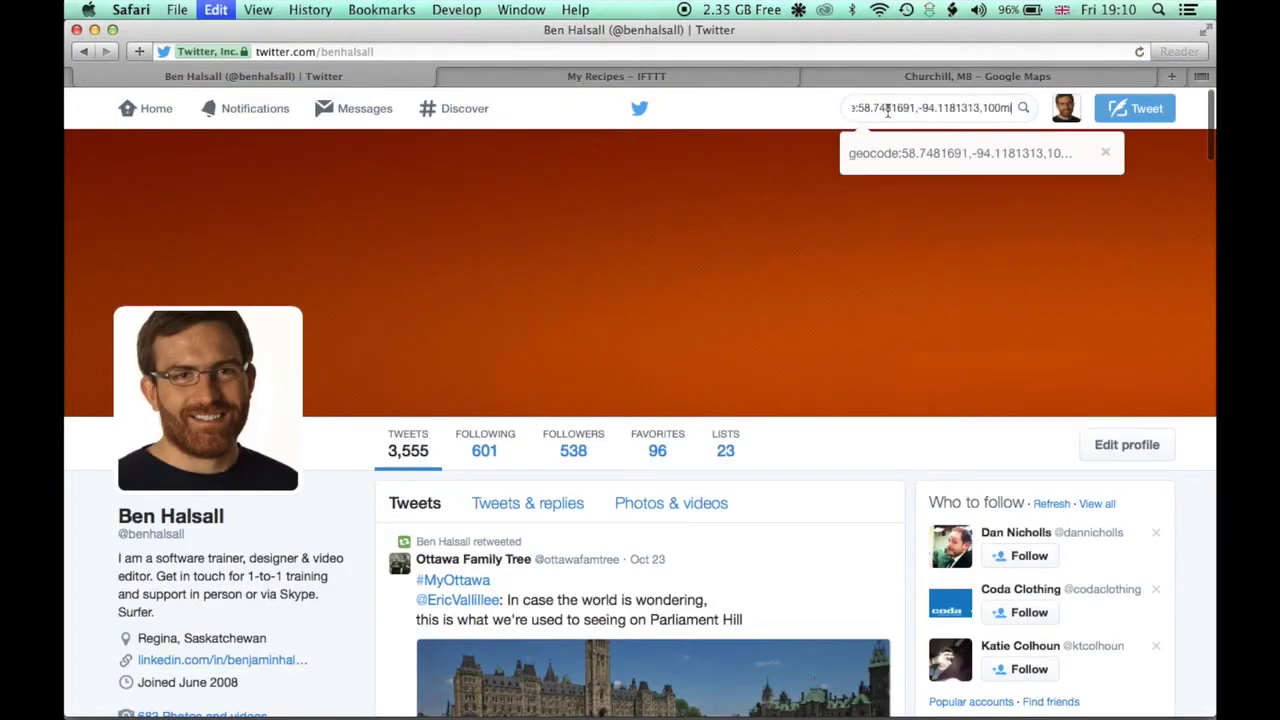
click(1024, 112)
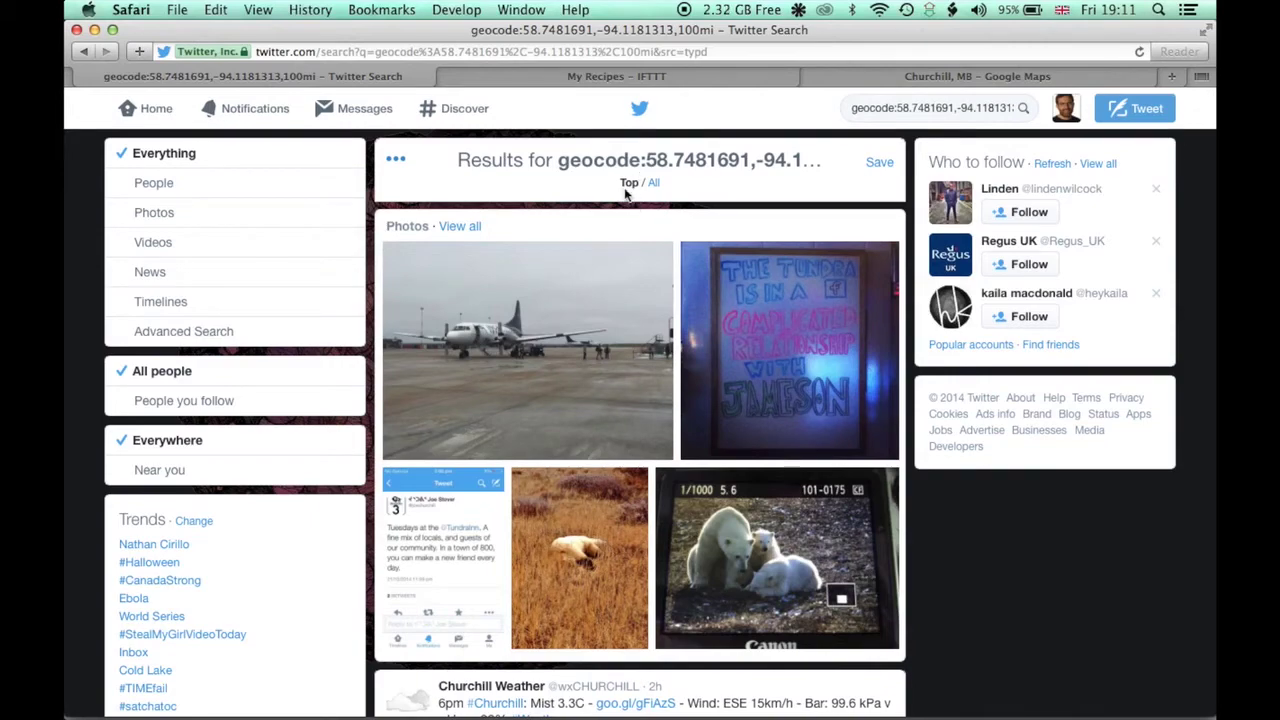
Show all tweets instead of only the top ones for the Churchill geocode search and look through them.
click(654, 184)
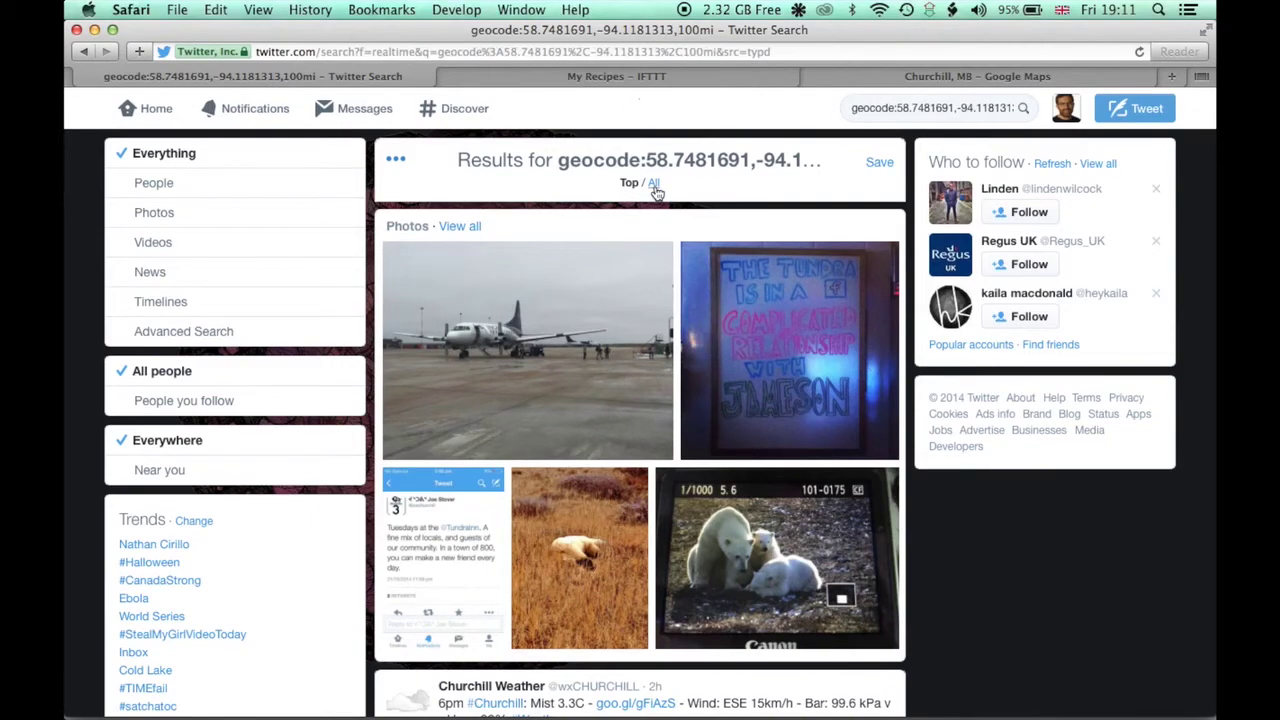
scroll(655, 281, down, 5)
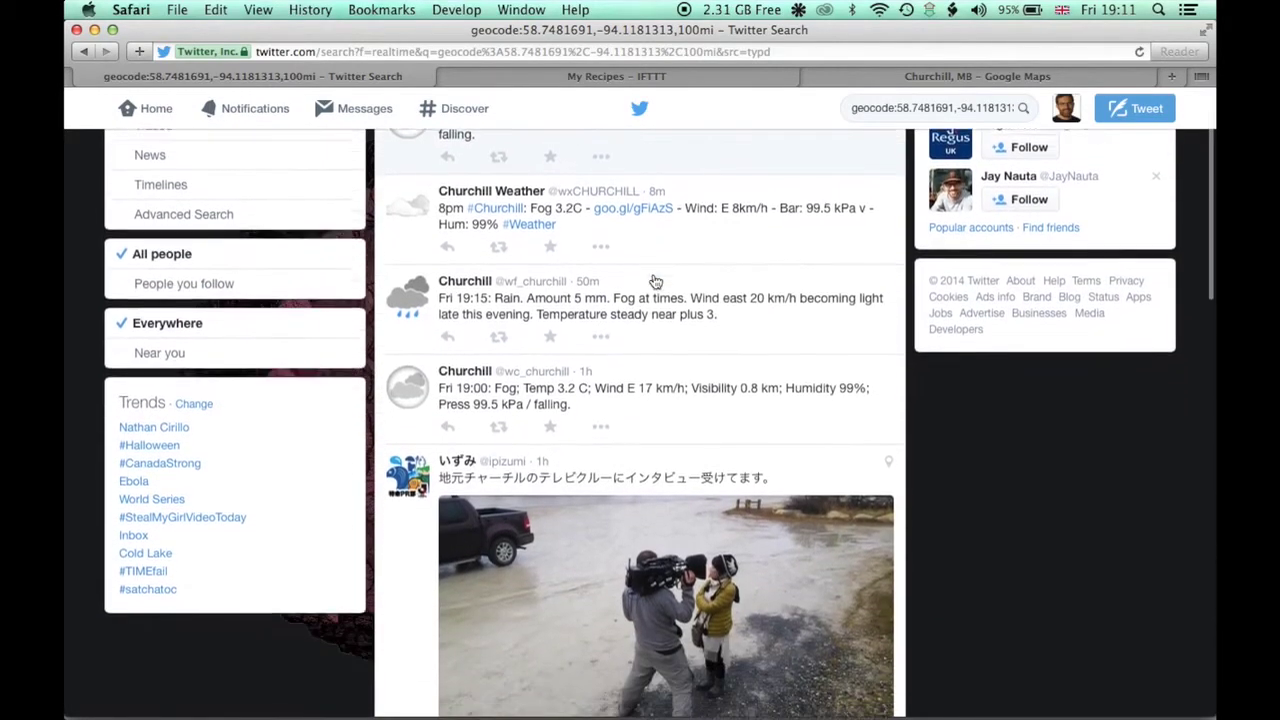
scroll(655, 281, down, 7)
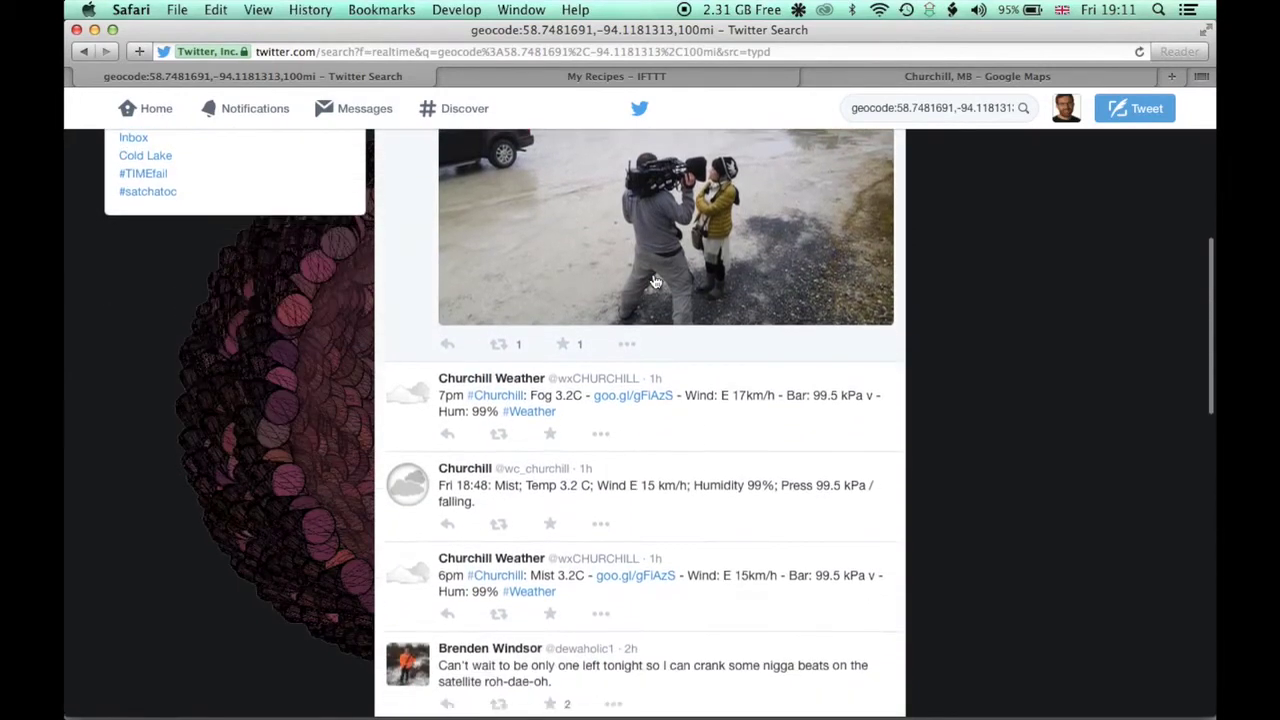
scroll(655, 281, down, 5)
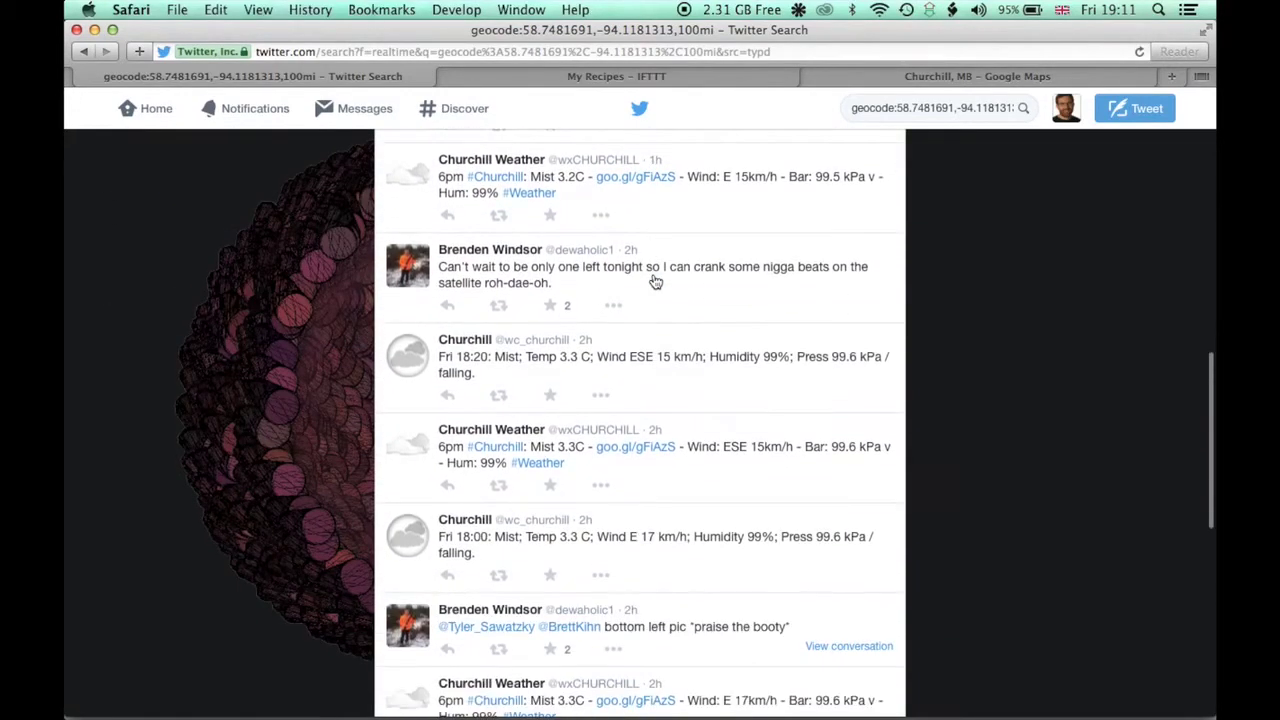
scroll(655, 281, down, 9)
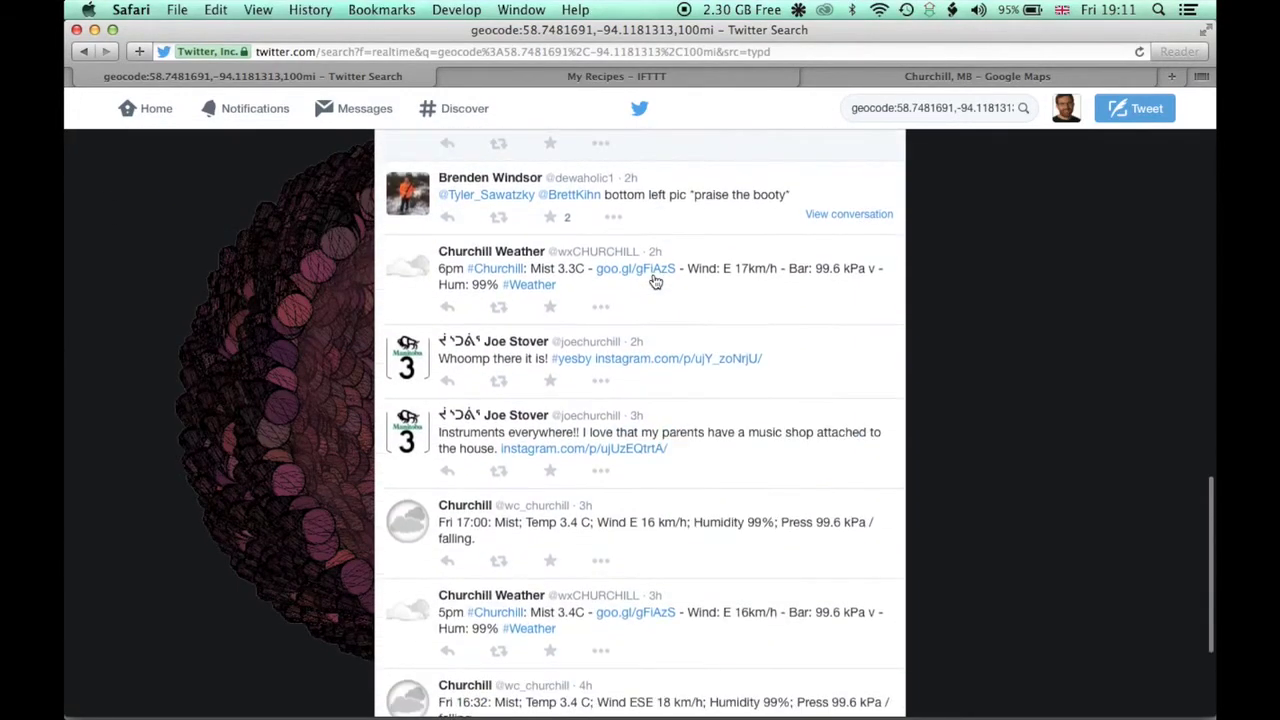
scroll(655, 281, down, 4)
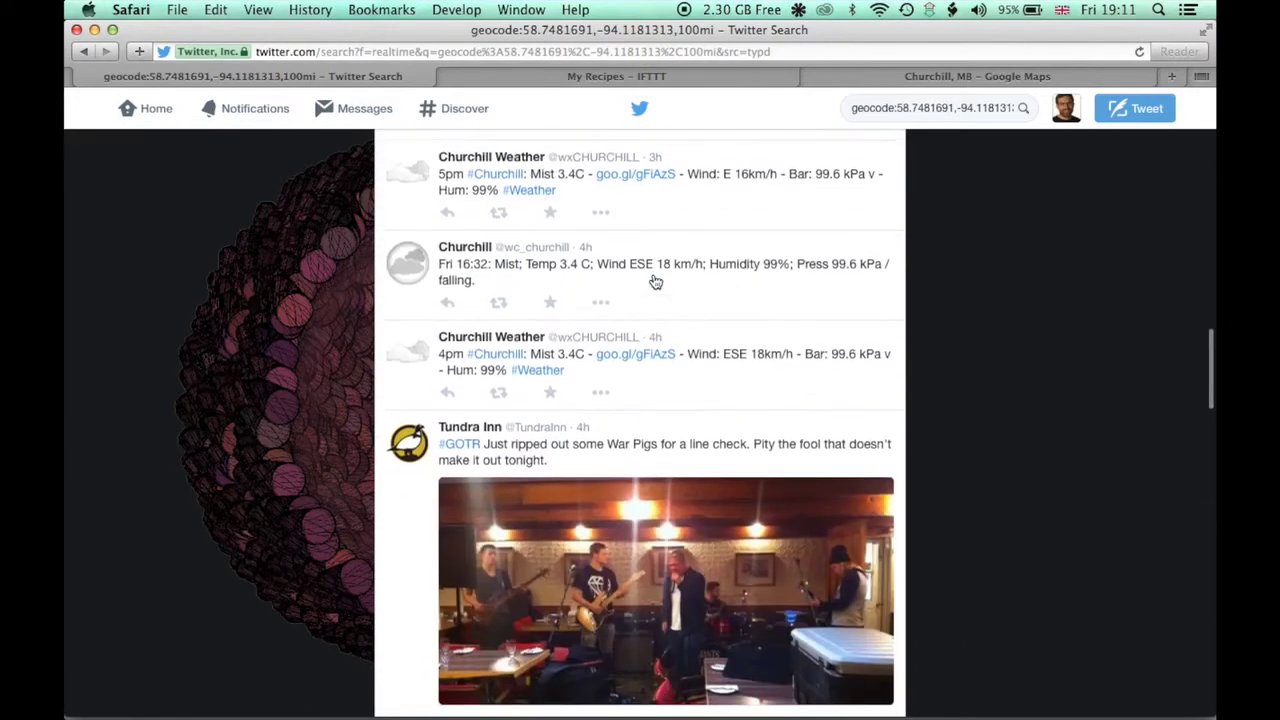
scroll(655, 281, up, 8)
scroll(655, 282, up, 15)
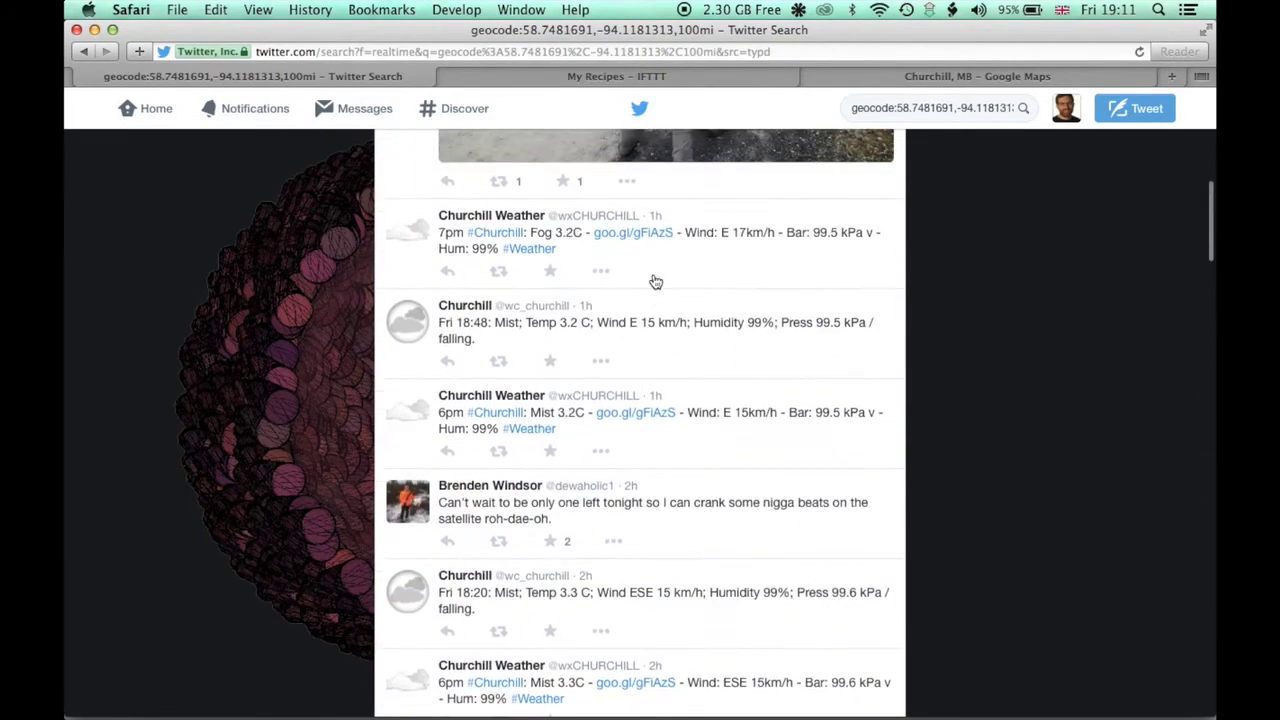
Add the keyword "bear" before the geocode query, run the search and look over the top results.
click(909, 110)
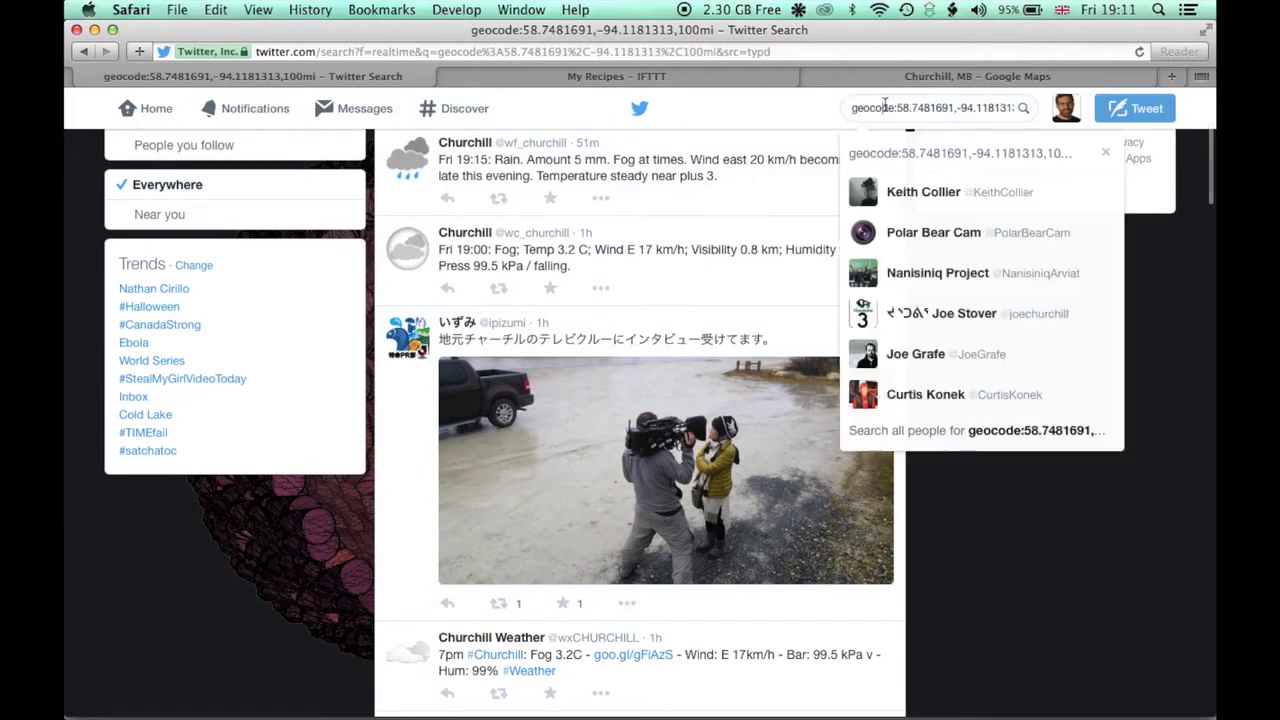
text(bear)
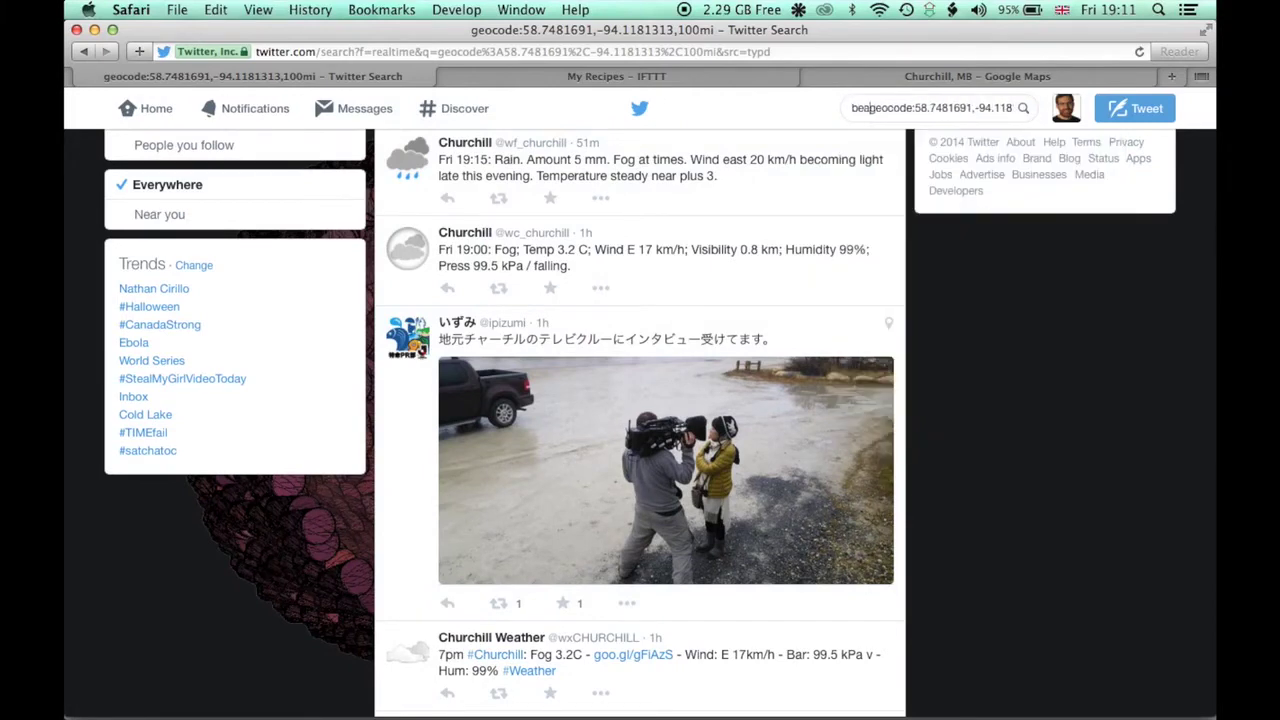
key(Return)
scroll(555, 384, down, 8)
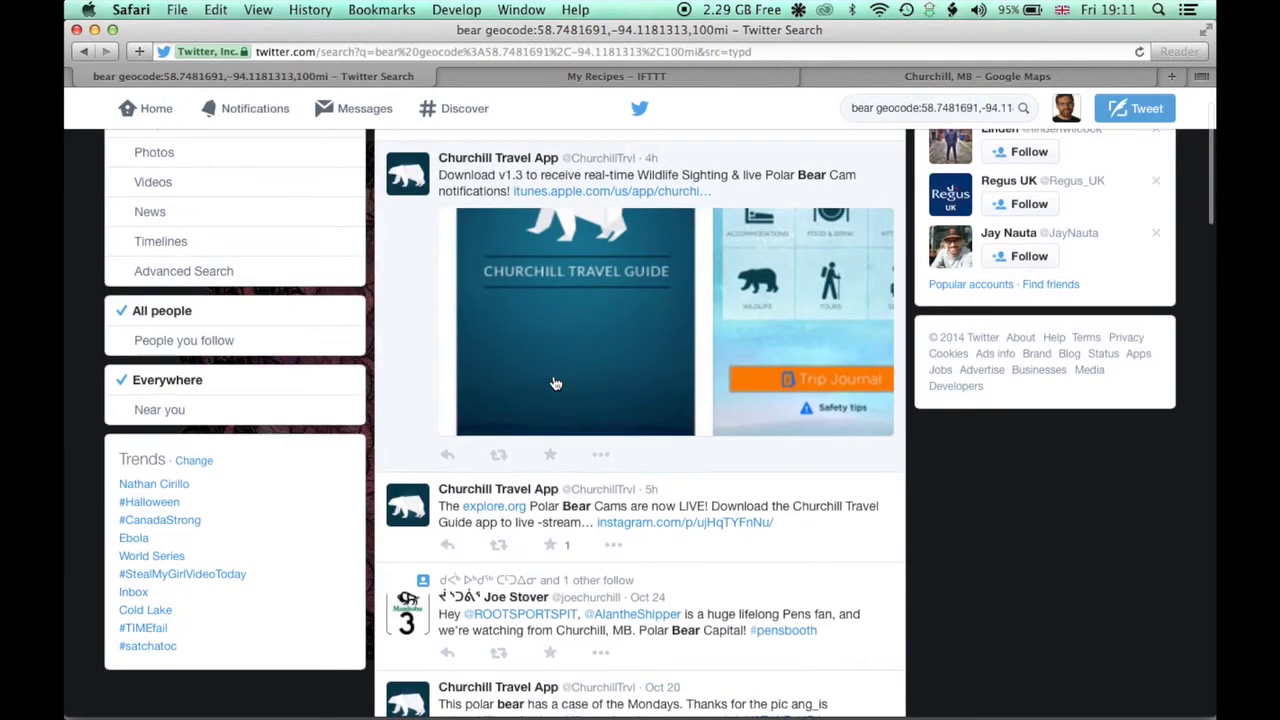
scroll(555, 384, up, 10)
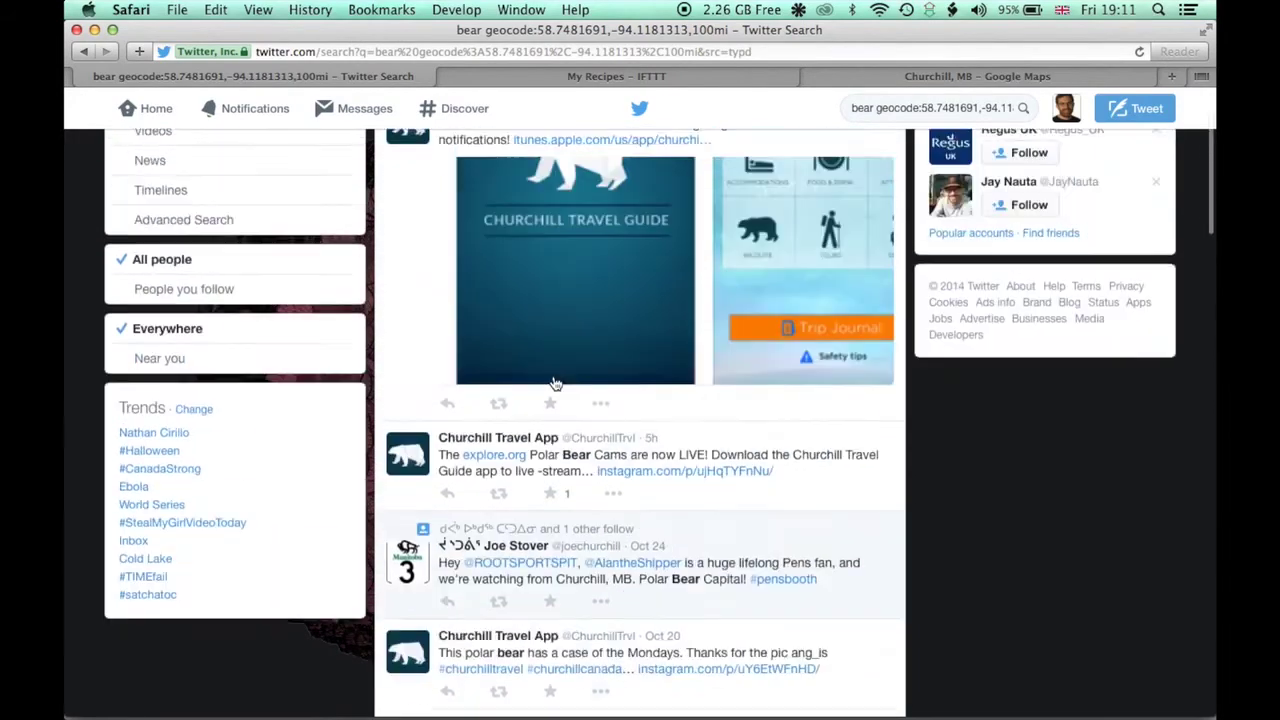
Show all results for the bear geocode search and look through the tweets.
click(654, 178)
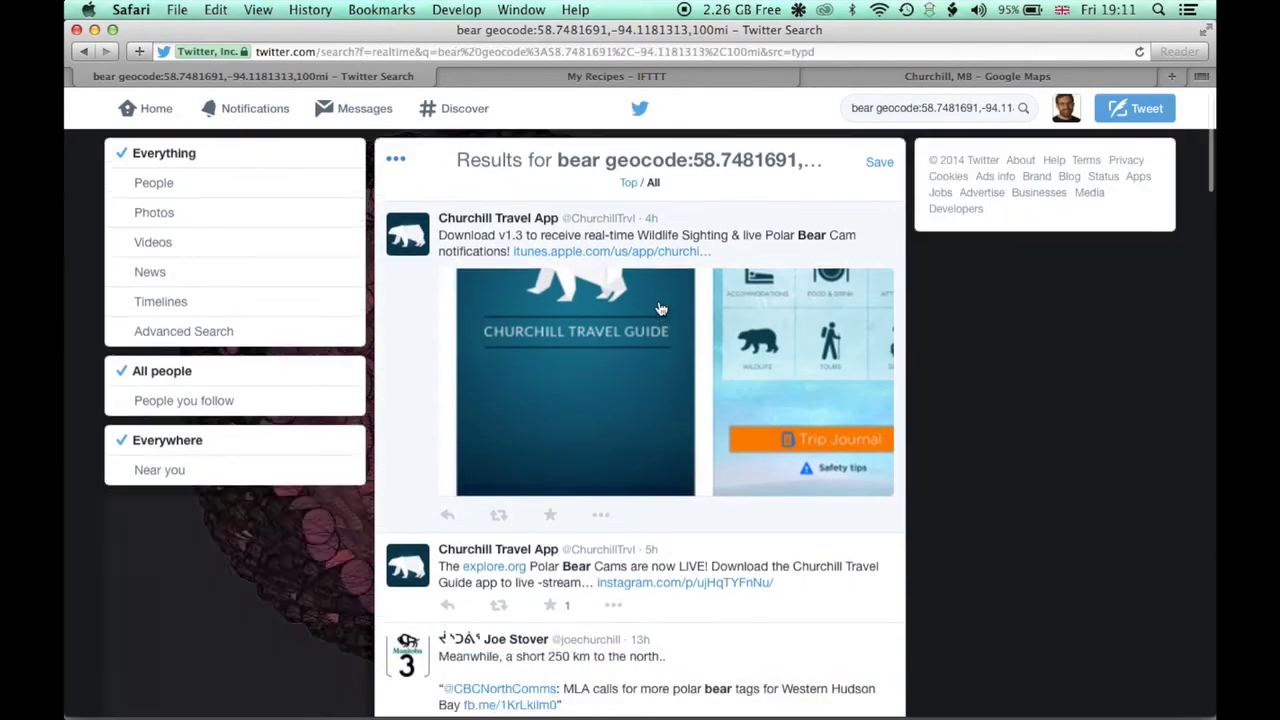
scroll(660, 305, down, 4)
scroll(660, 308, down, 5)
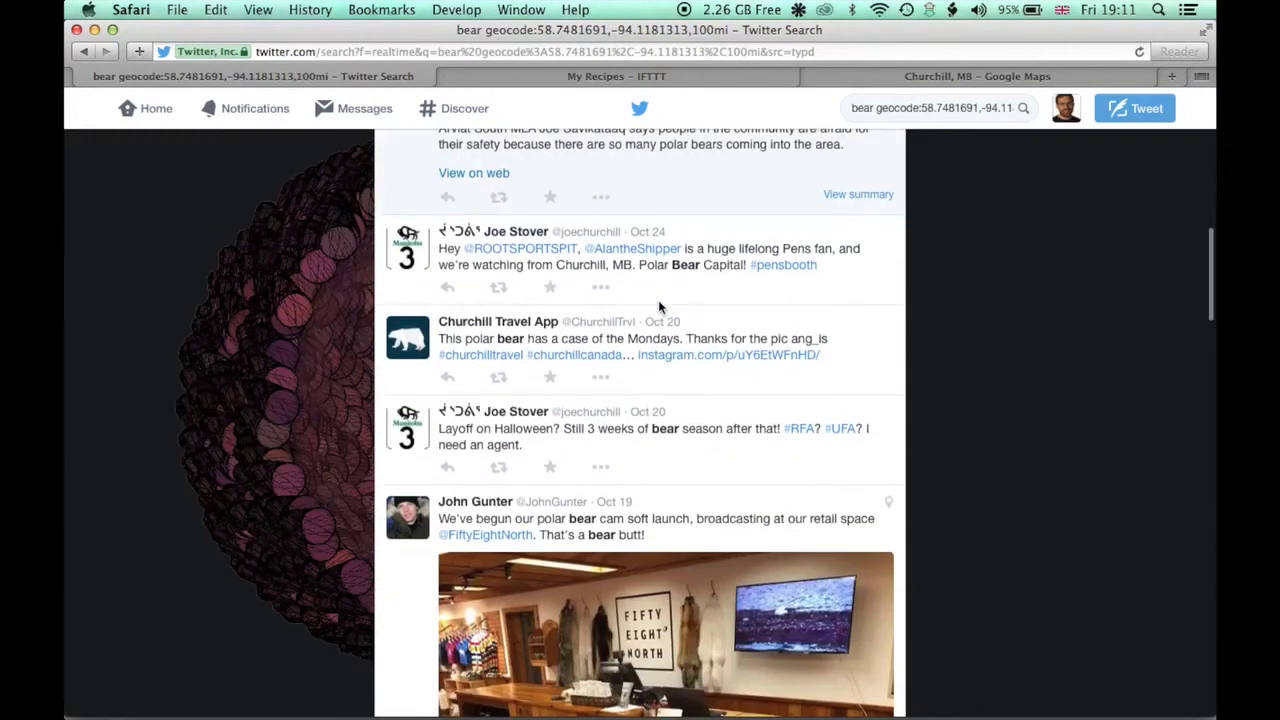
scroll(658, 300, up, 8)
Replace the keyword "bear" with "snow" in the geocode query, run the search and look through the top results.
click(876, 107)
key(BackSpace)
key(BackSpace)
key(BackSpace)
key(BackSpace)
key(BackSpace)
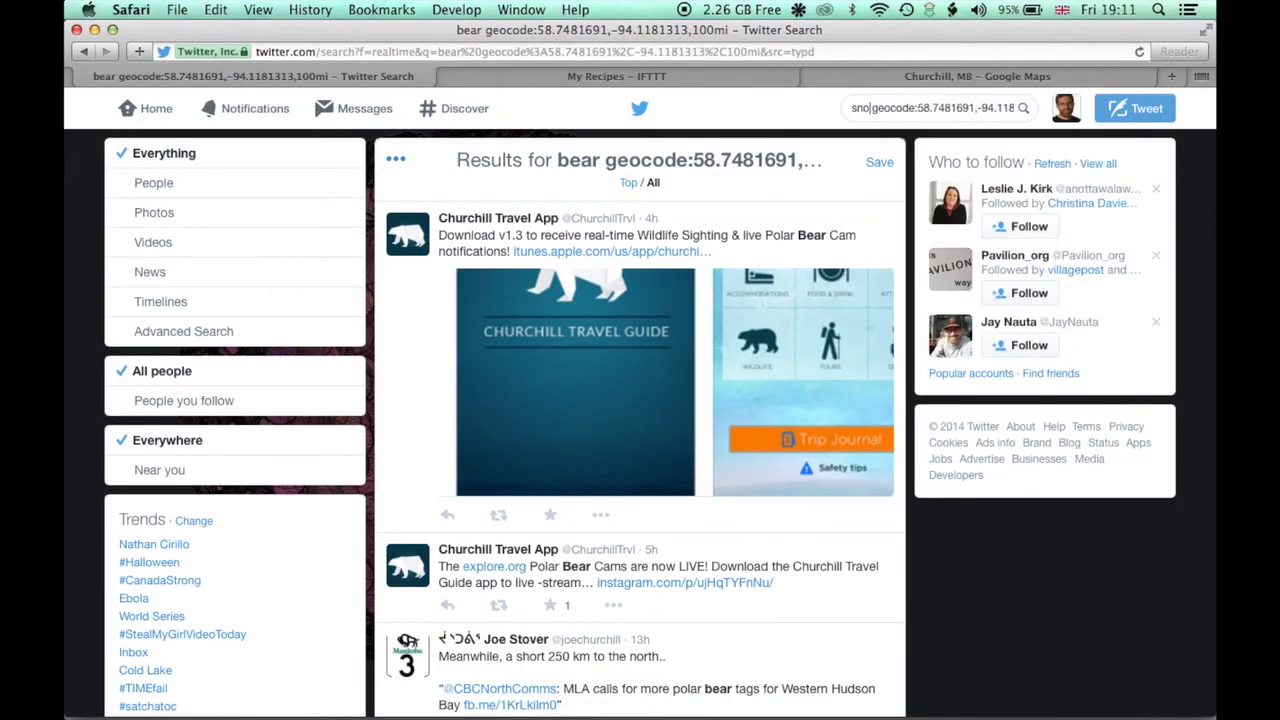
text(snow)
key(Return)
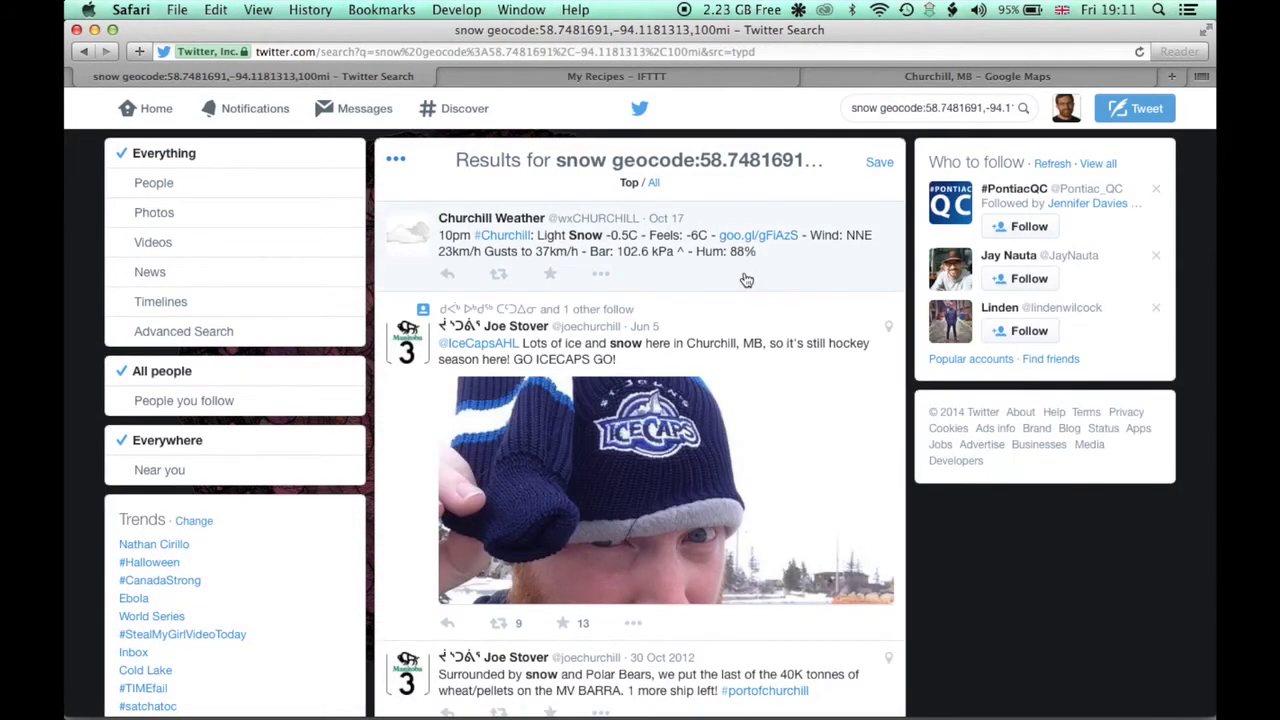
scroll(743, 277, down, 6)
scroll(743, 277, down, 5)
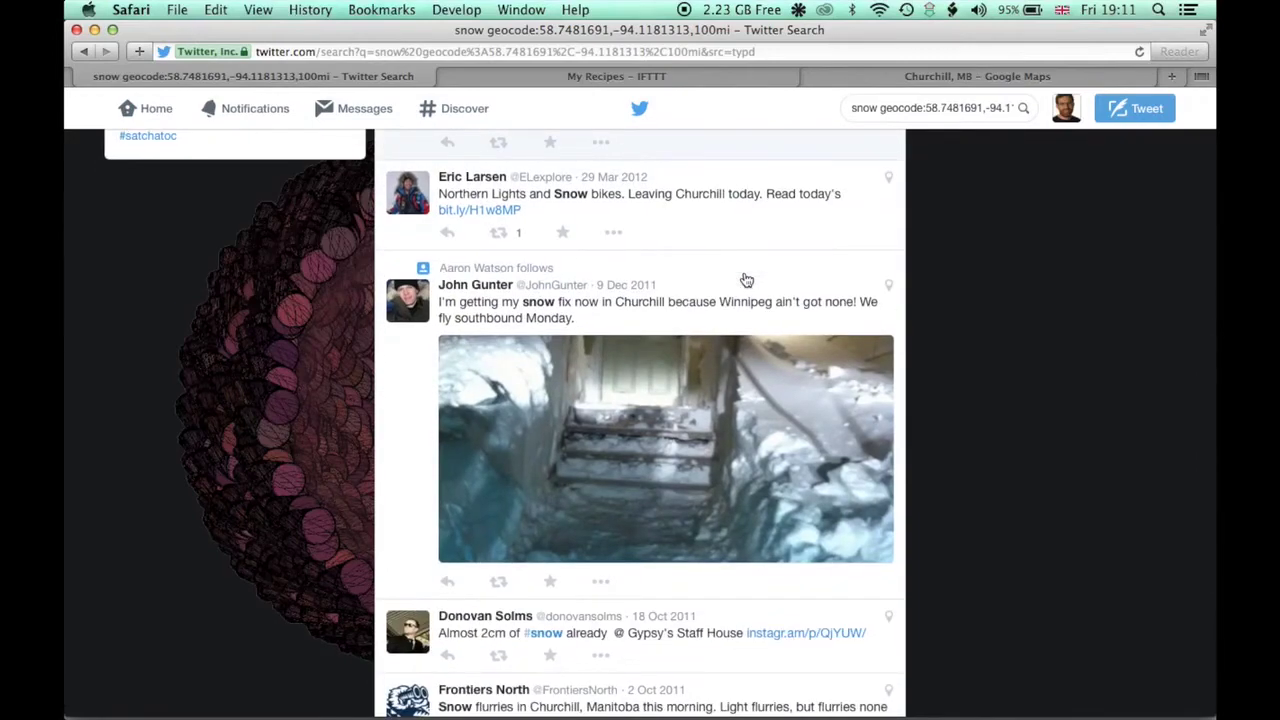
scroll(745, 278, up, 2)
scroll(745, 278, up, 10)
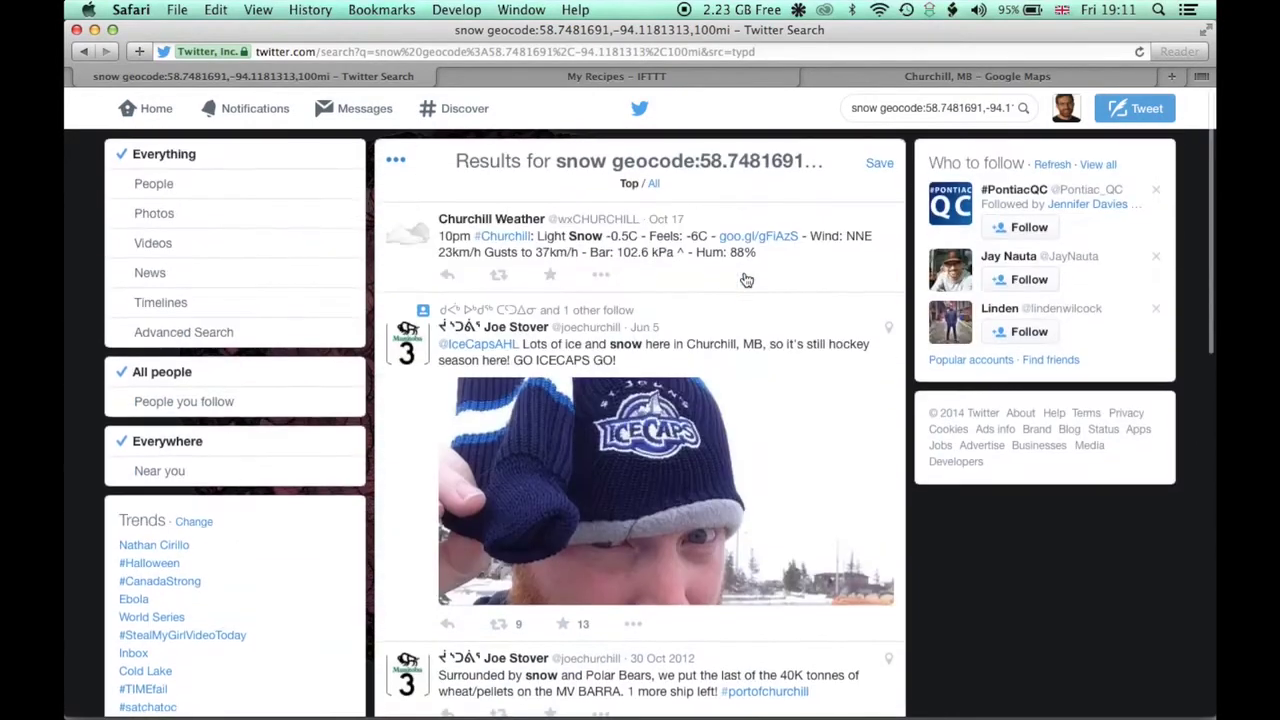
Show all results for the snow geocode search and add "snow" before the geocode query in the TextEdit Twitter notes.
click(654, 184)
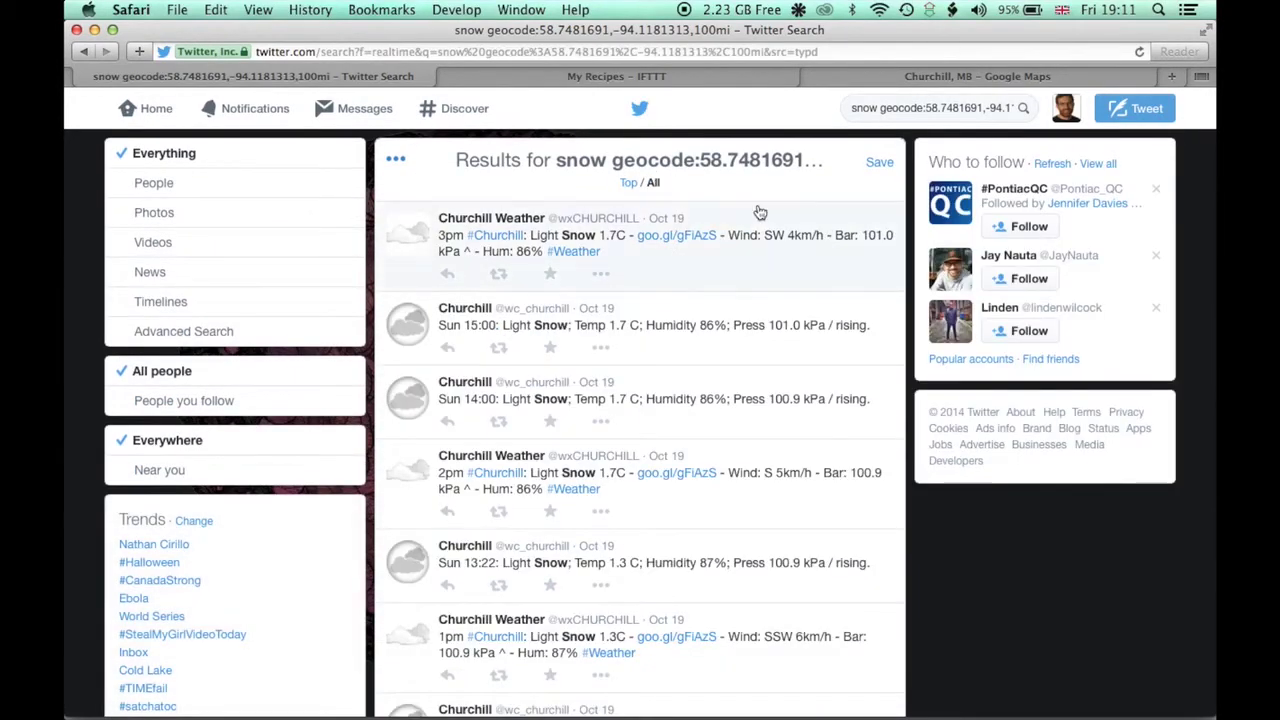
key(super+Tab)
text(snow)
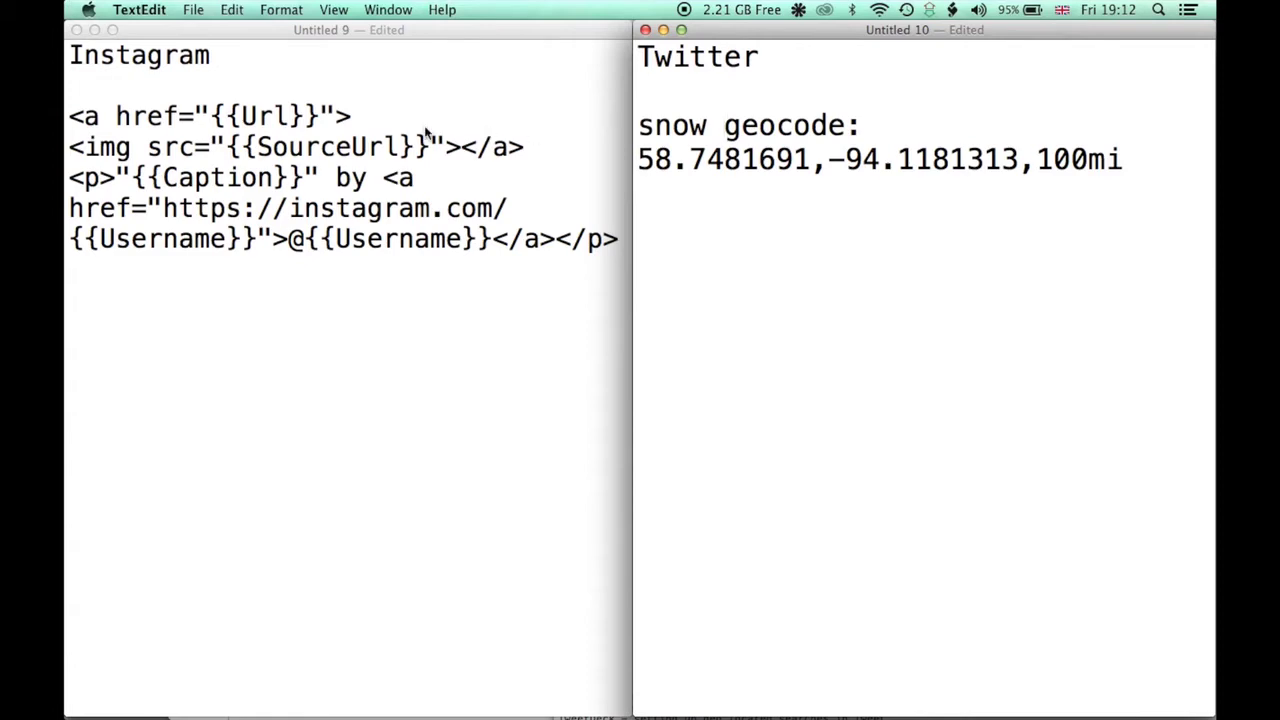
key(super+Tab)
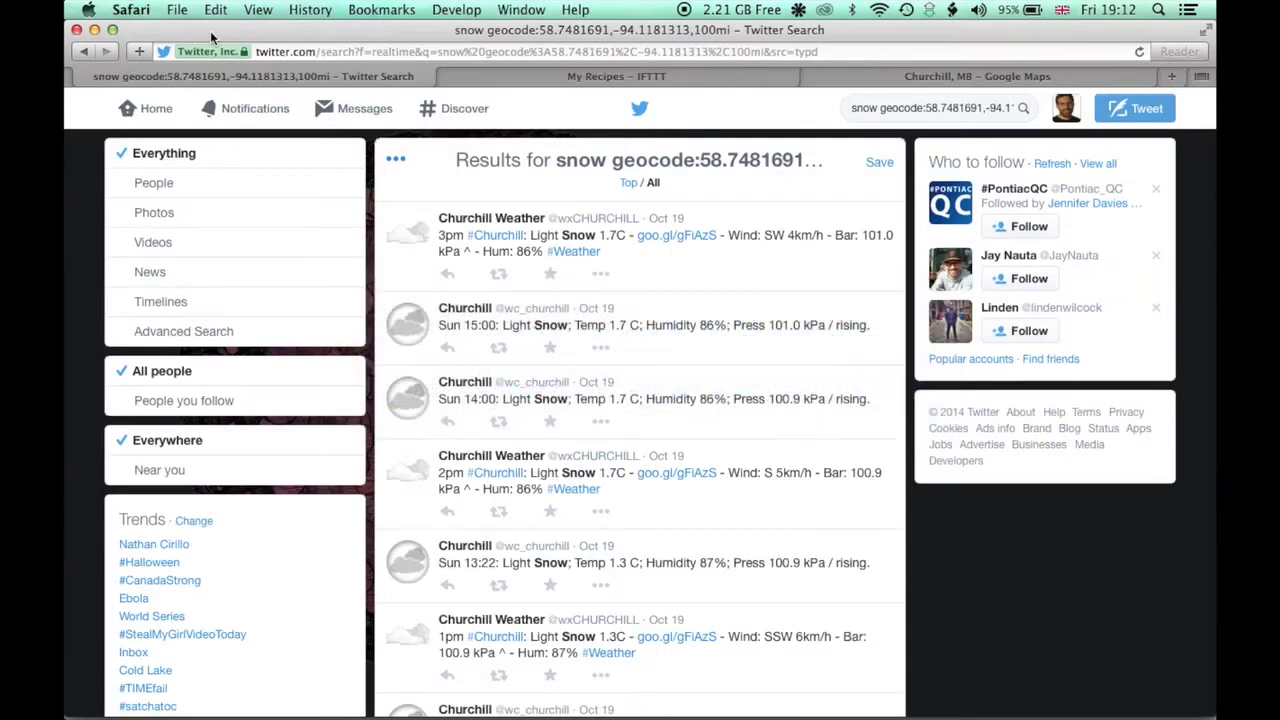
Start a new IFTTT recipe with Instagram as the trigger channel and "New photo by anyone in area" as the trigger.
click(537, 76)
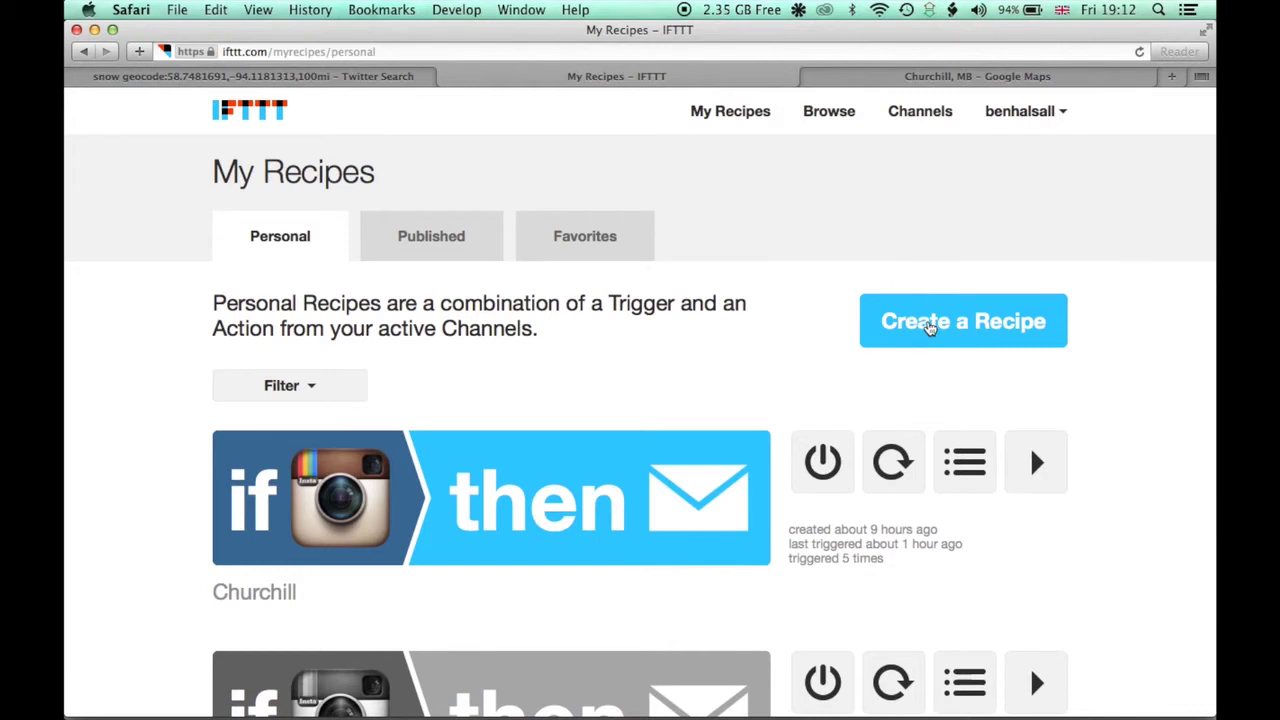
click(928, 327)
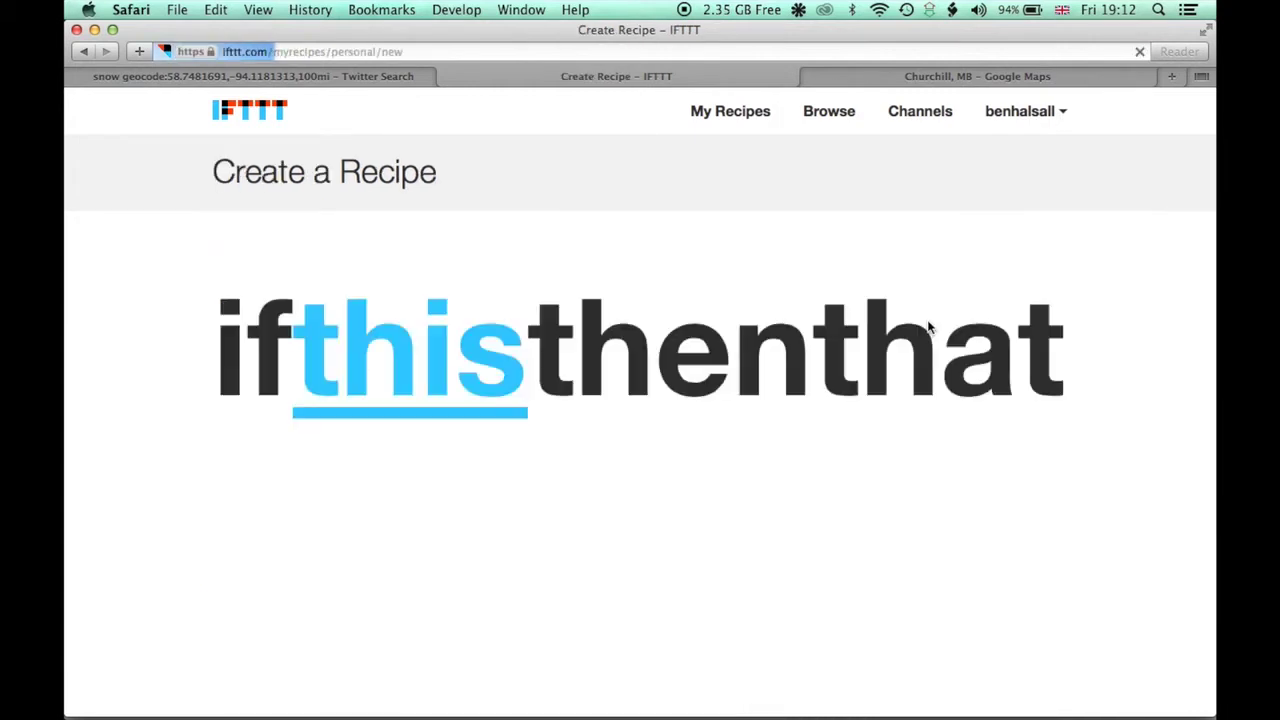
click(403, 357)
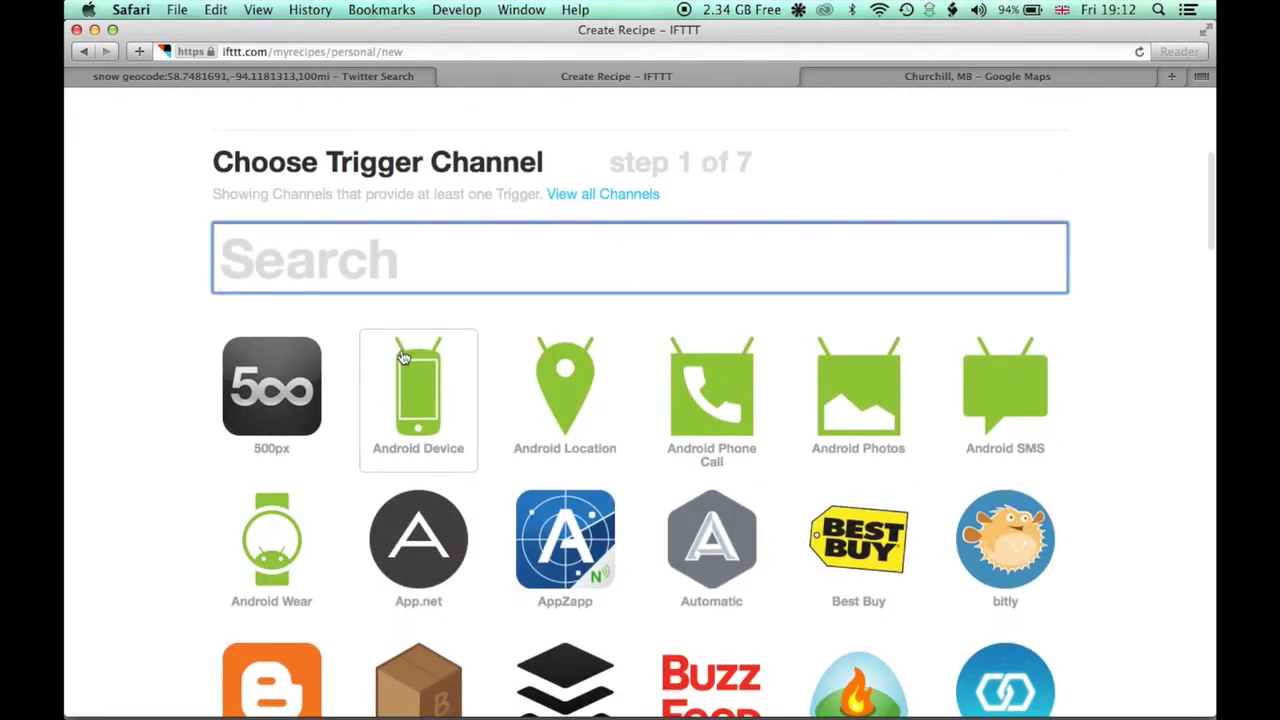
scroll(491, 363, down, 6)
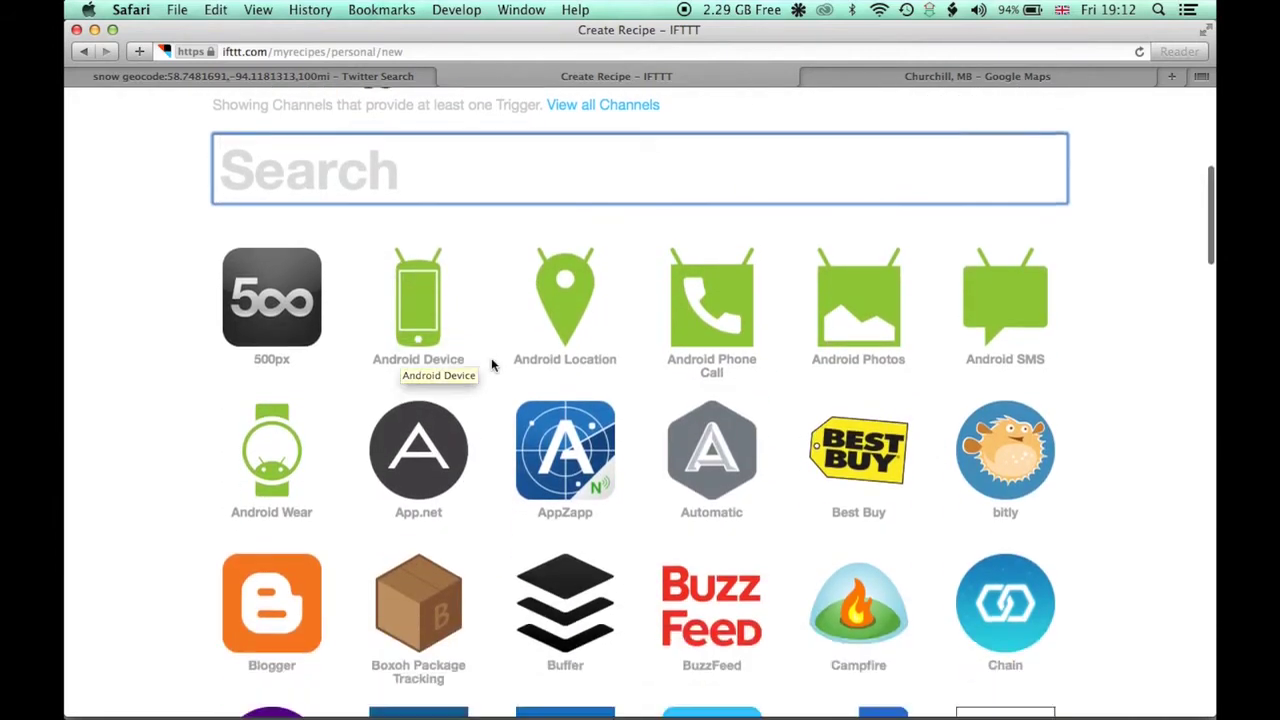
scroll(491, 365, down, 6)
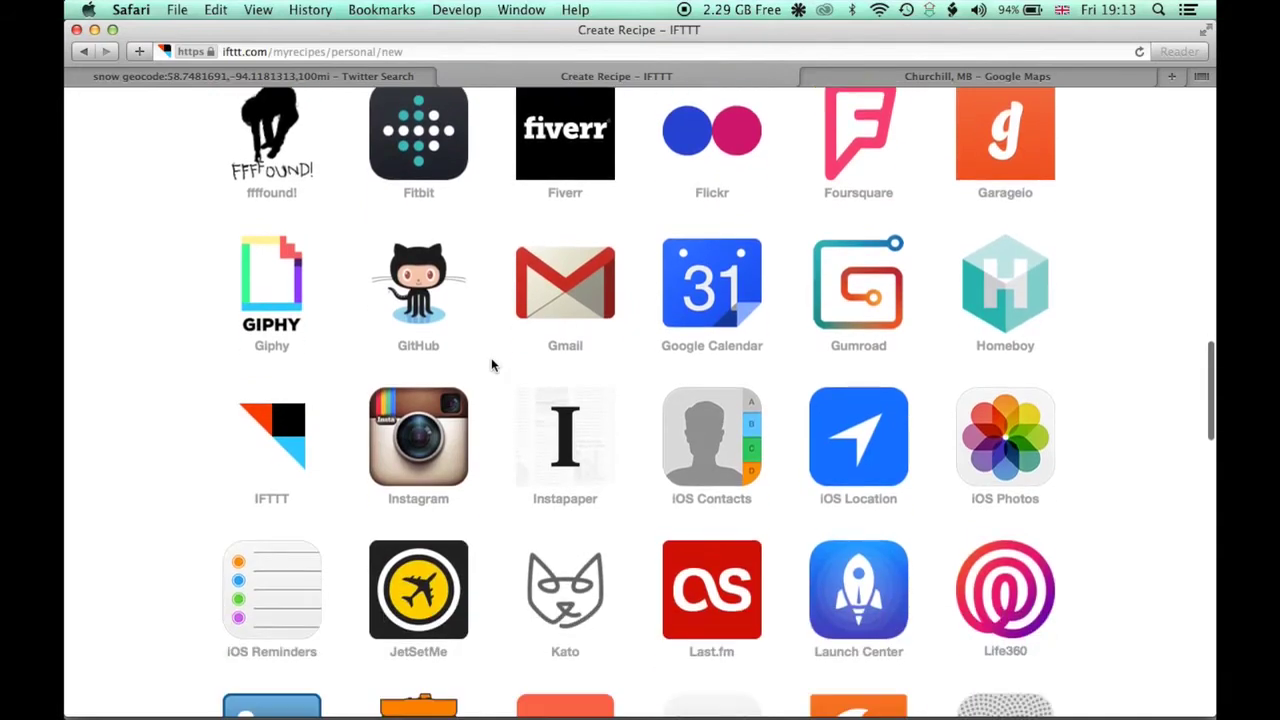
scroll(440, 461, down, 6)
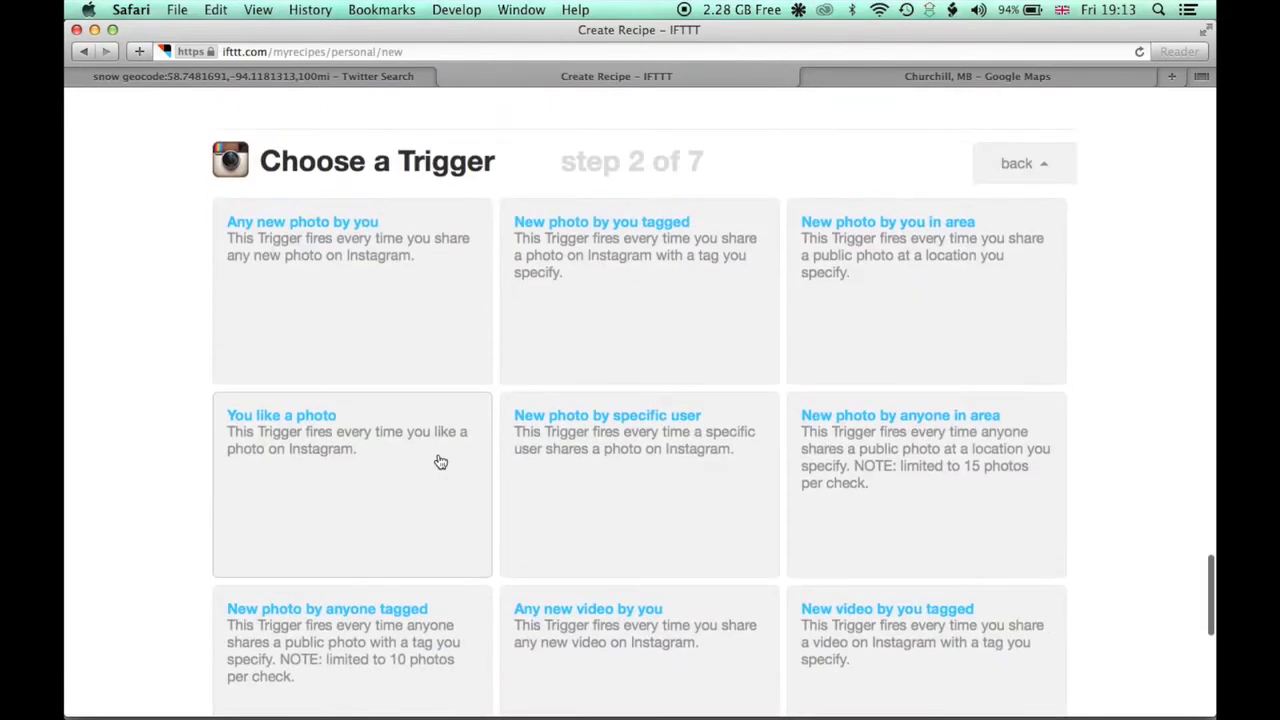
click(907, 472)
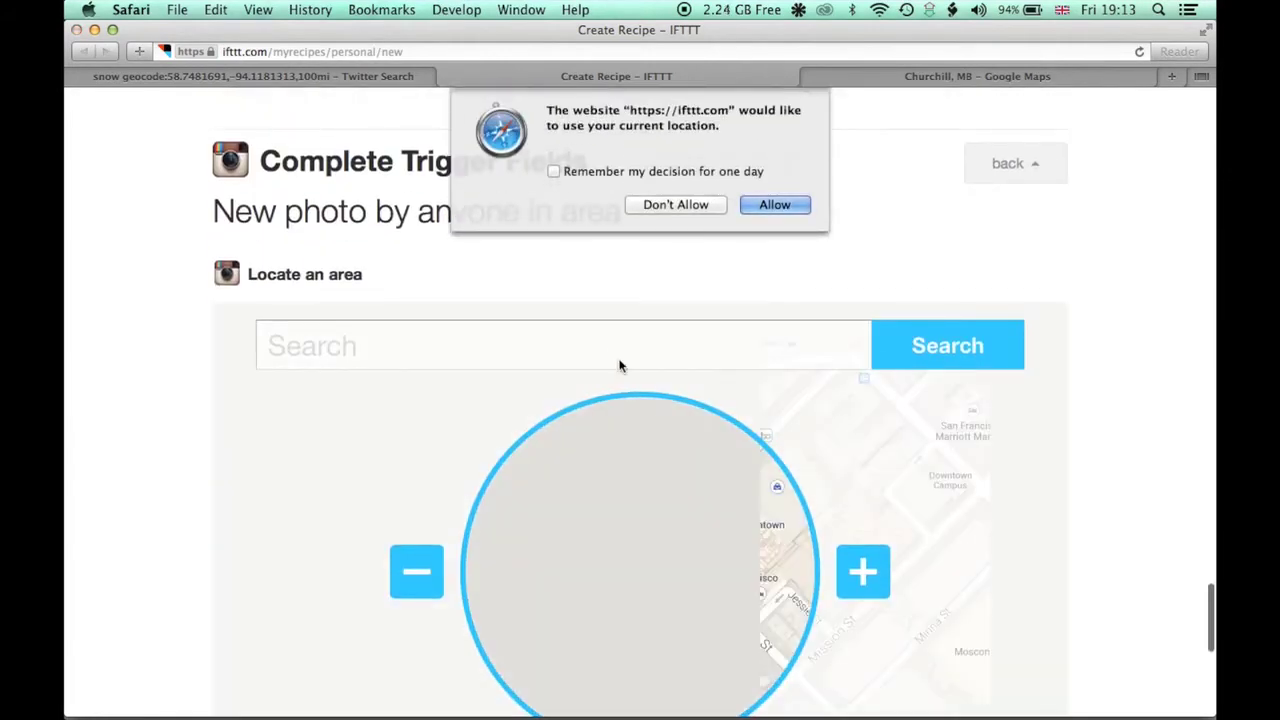
Deny the site access to the current location and search for "churchill, mb" as the trigger area.
click(667, 205)
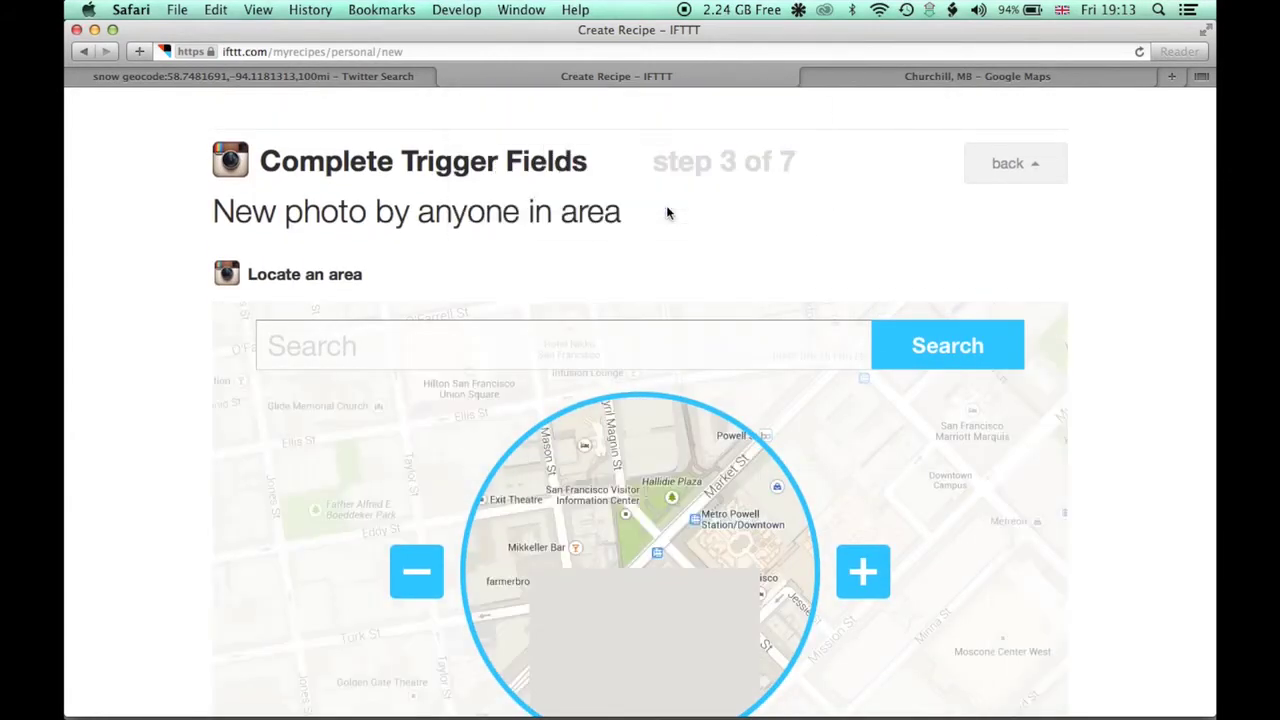
click(536, 333)
text(chur)
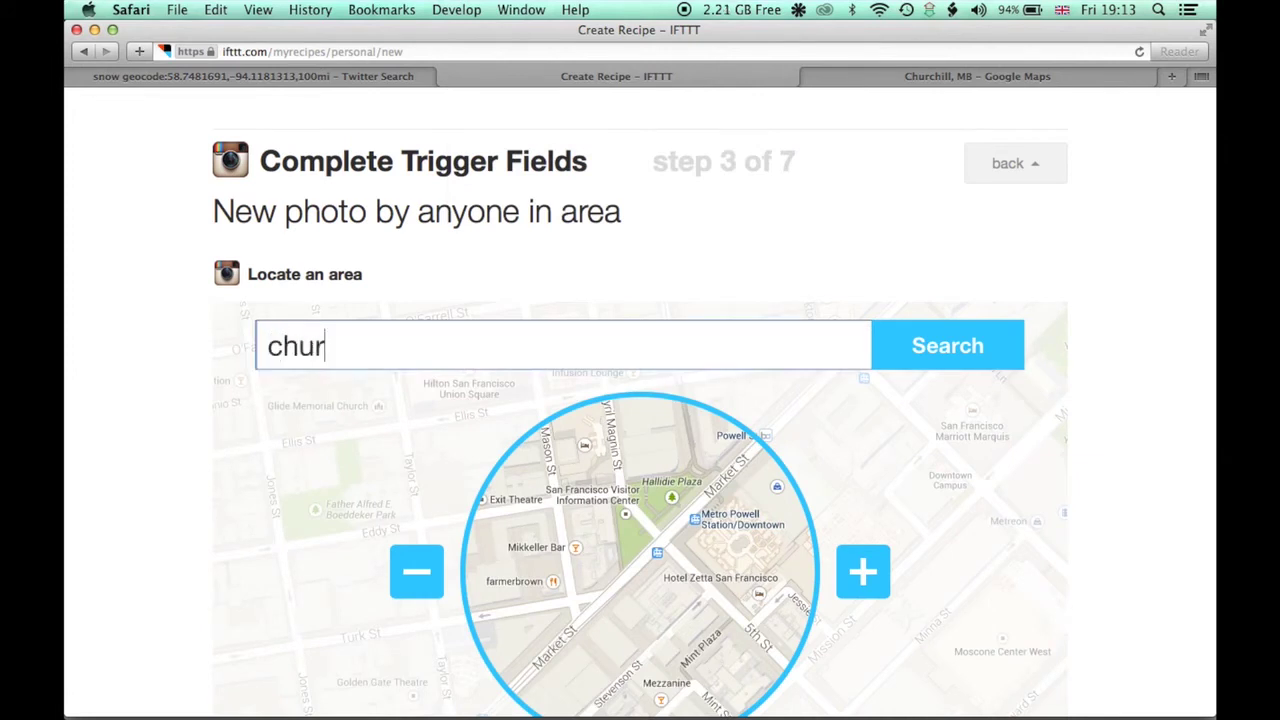
text(chill, mb)
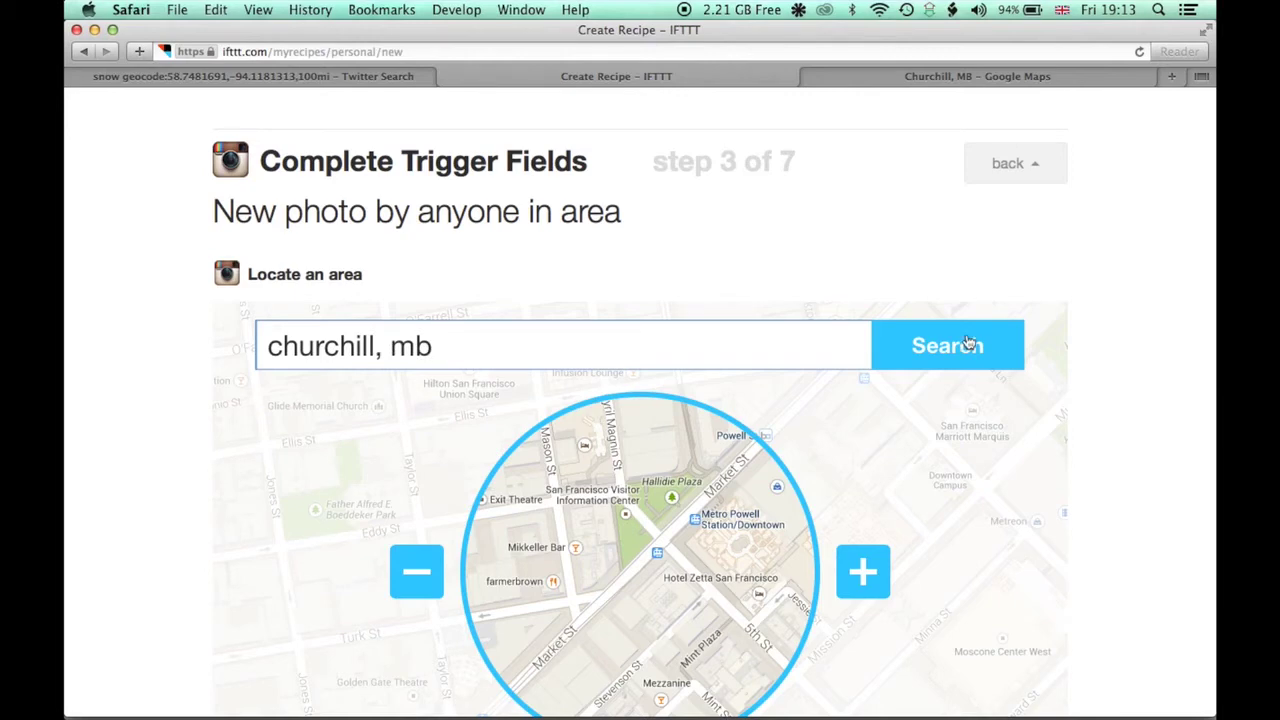
click(940, 360)
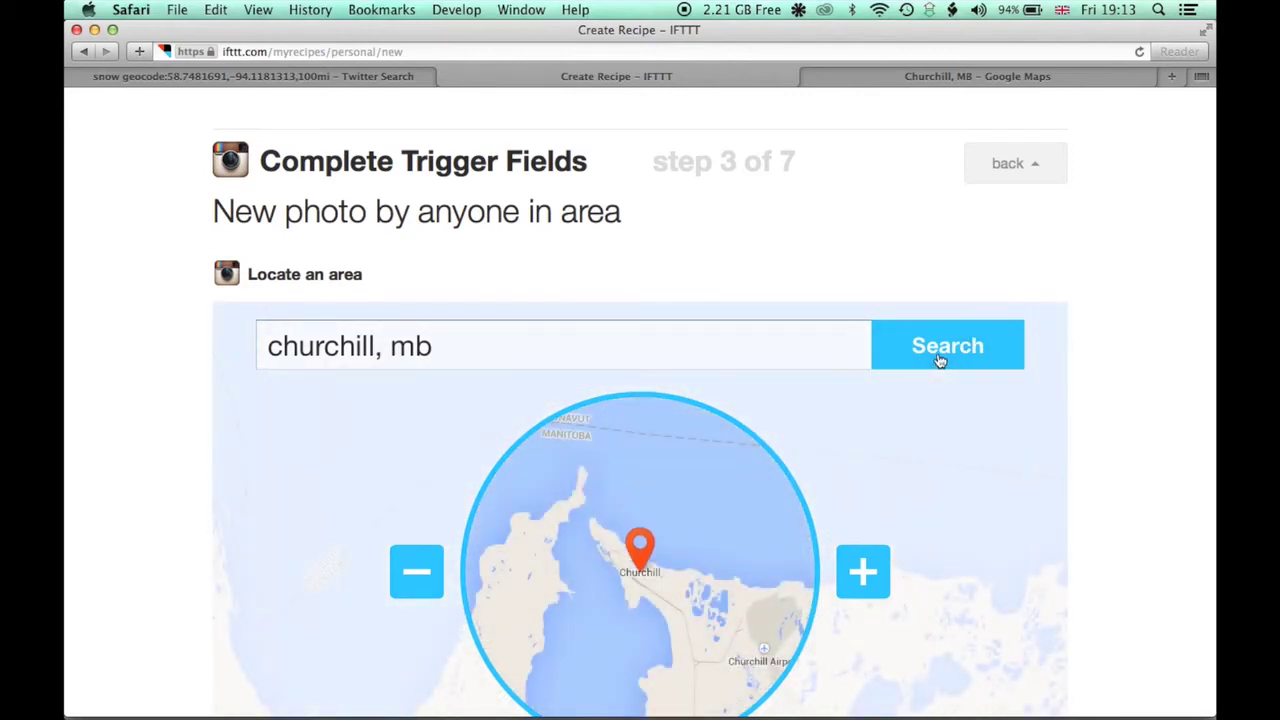
Narrow the trigger area to the streets of Churchill town and create the trigger.
scroll(997, 432, down, 2)
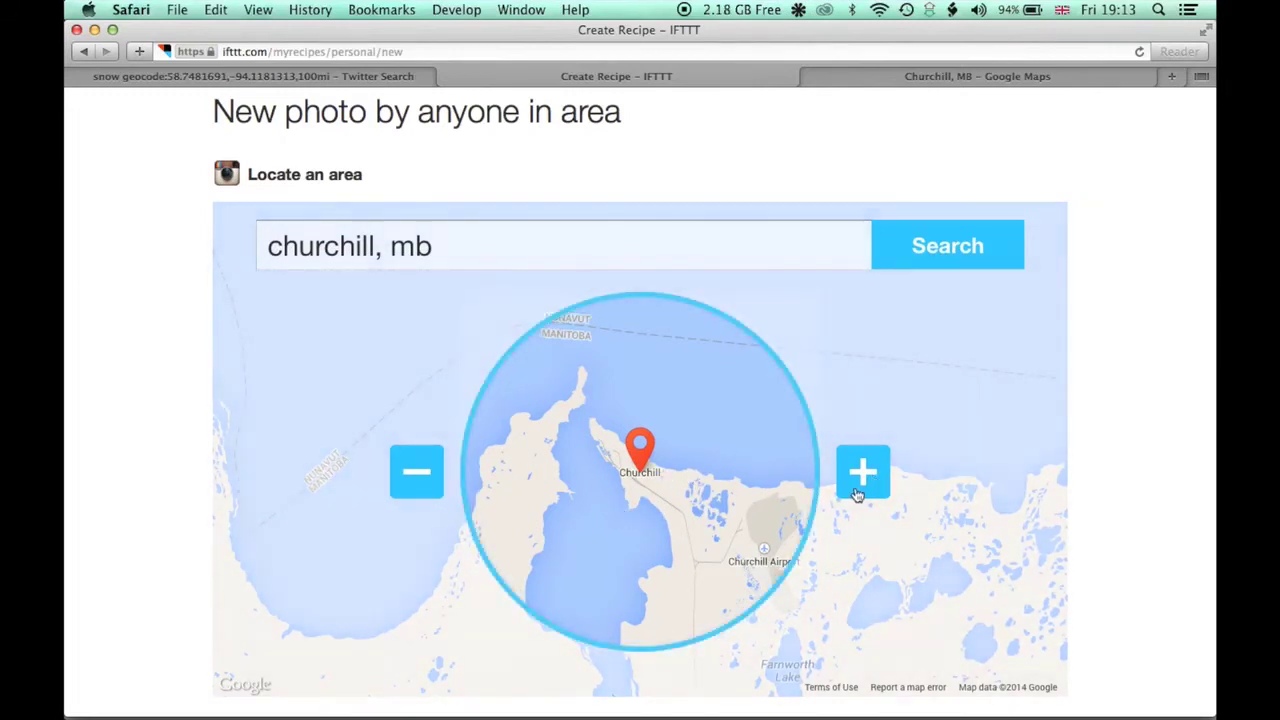
click(857, 492)
click(857, 494)
click(857, 494)
click(855, 491)
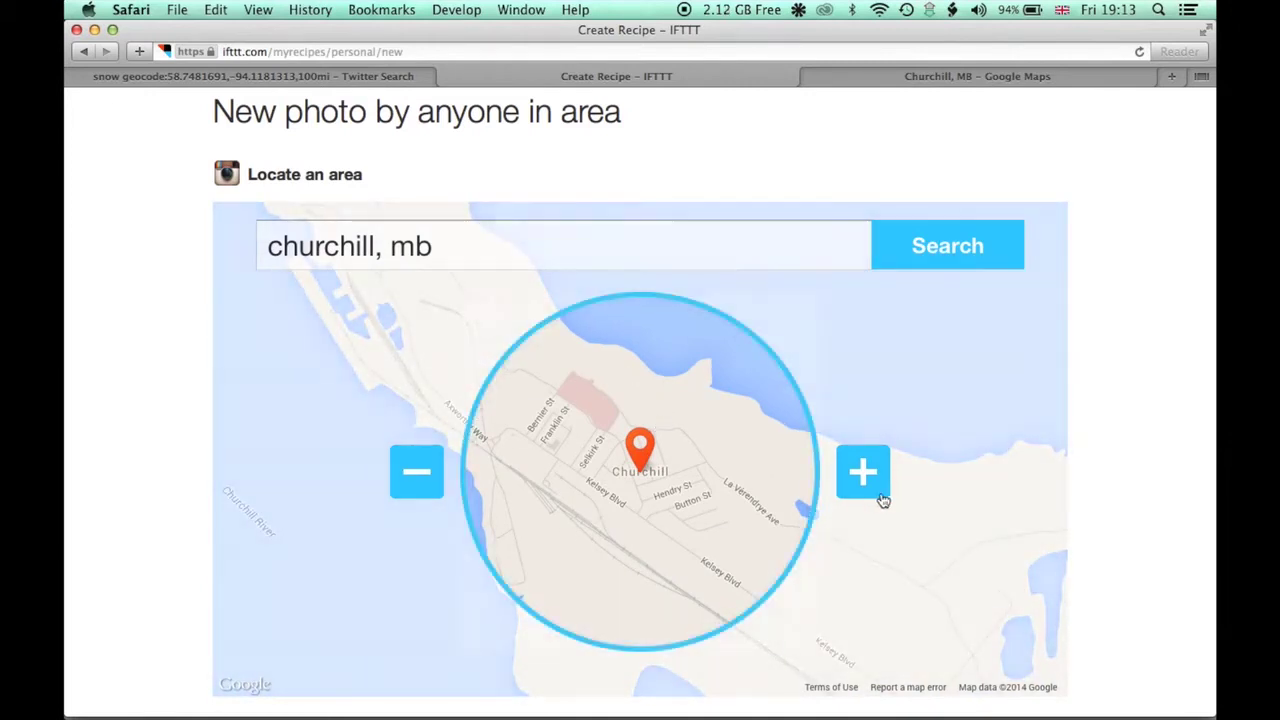
scroll(1050, 418, down, 5)
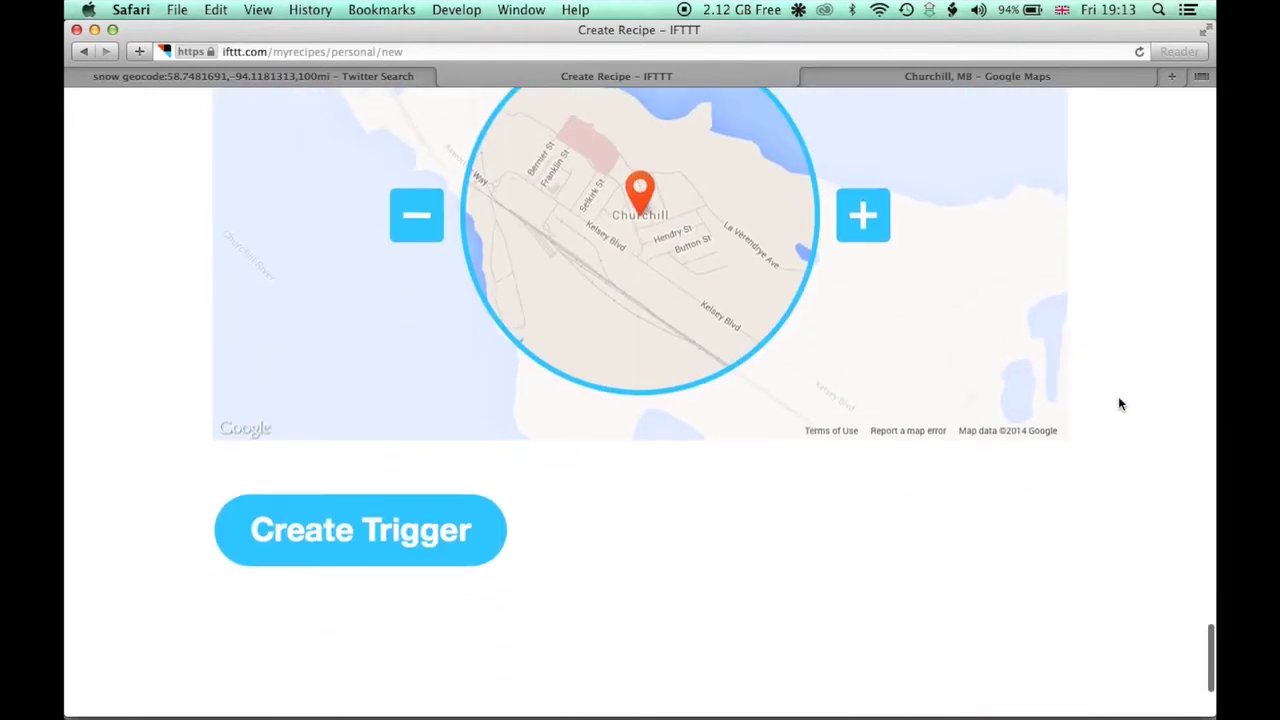
click(380, 535)
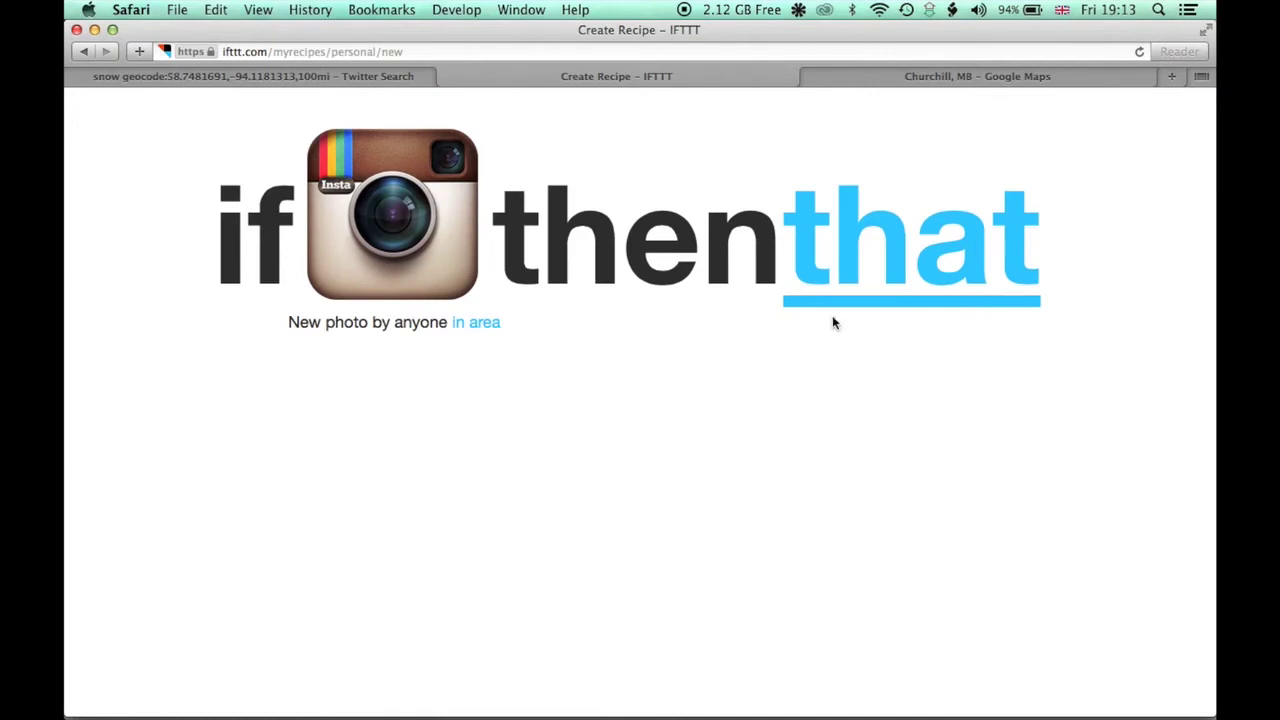
Choose Email as the recipe's action channel with the "Send me an email" action.
click(856, 290)
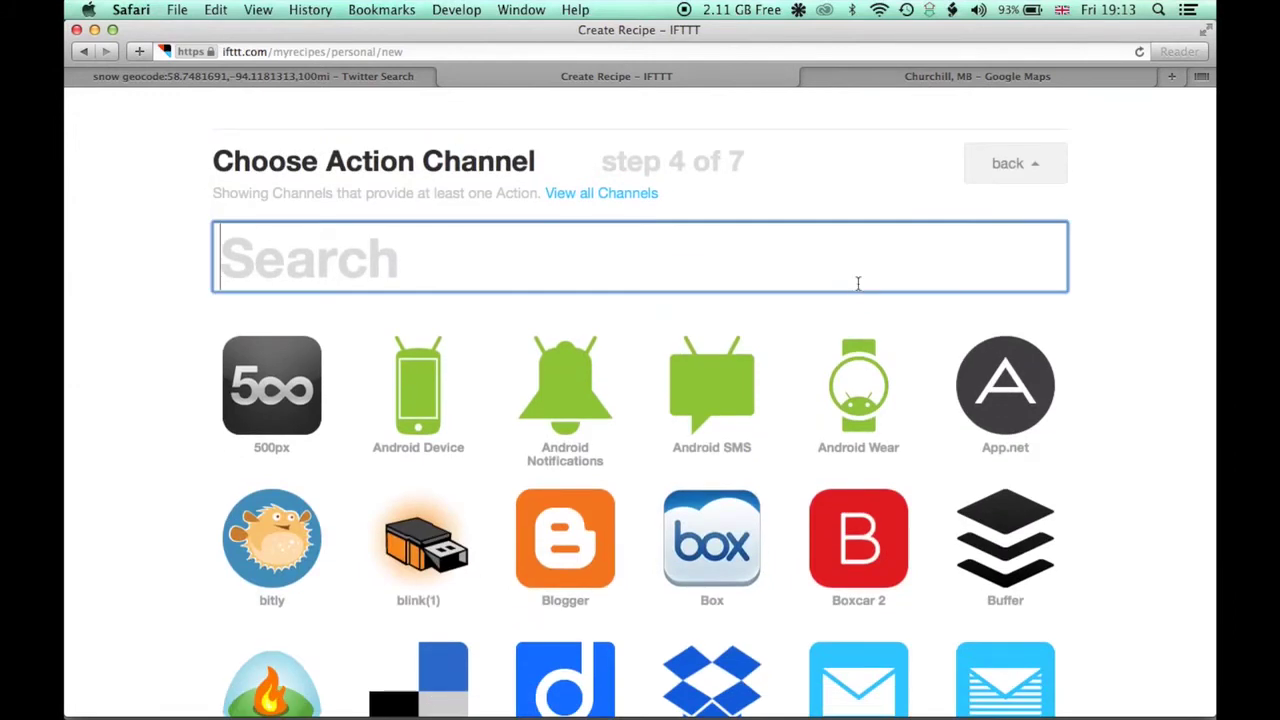
scroll(857, 286, down, 5)
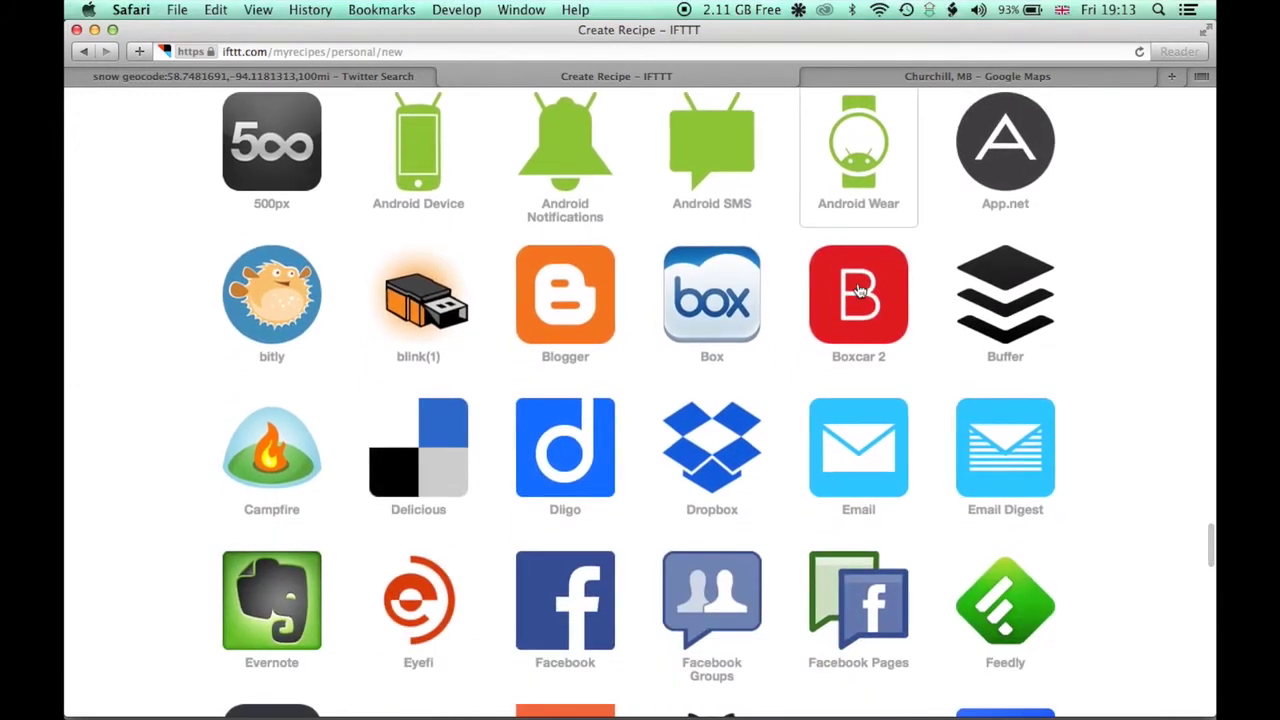
click(841, 458)
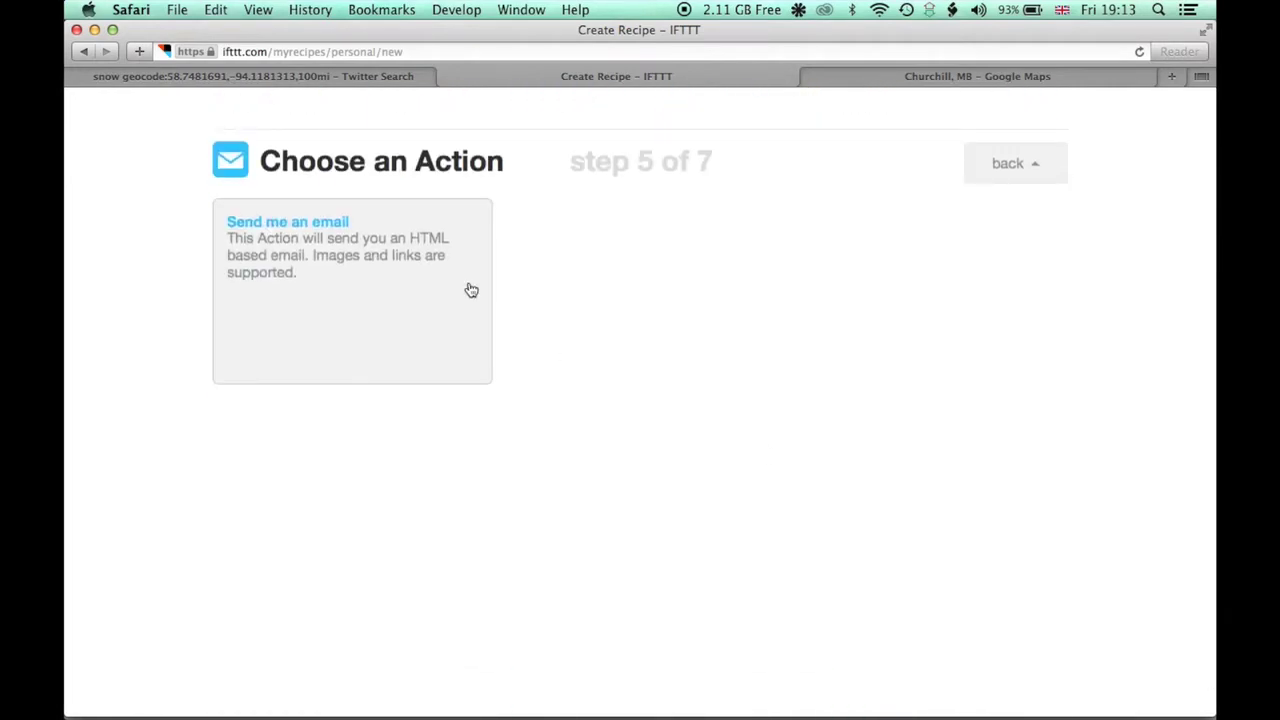
click(303, 230)
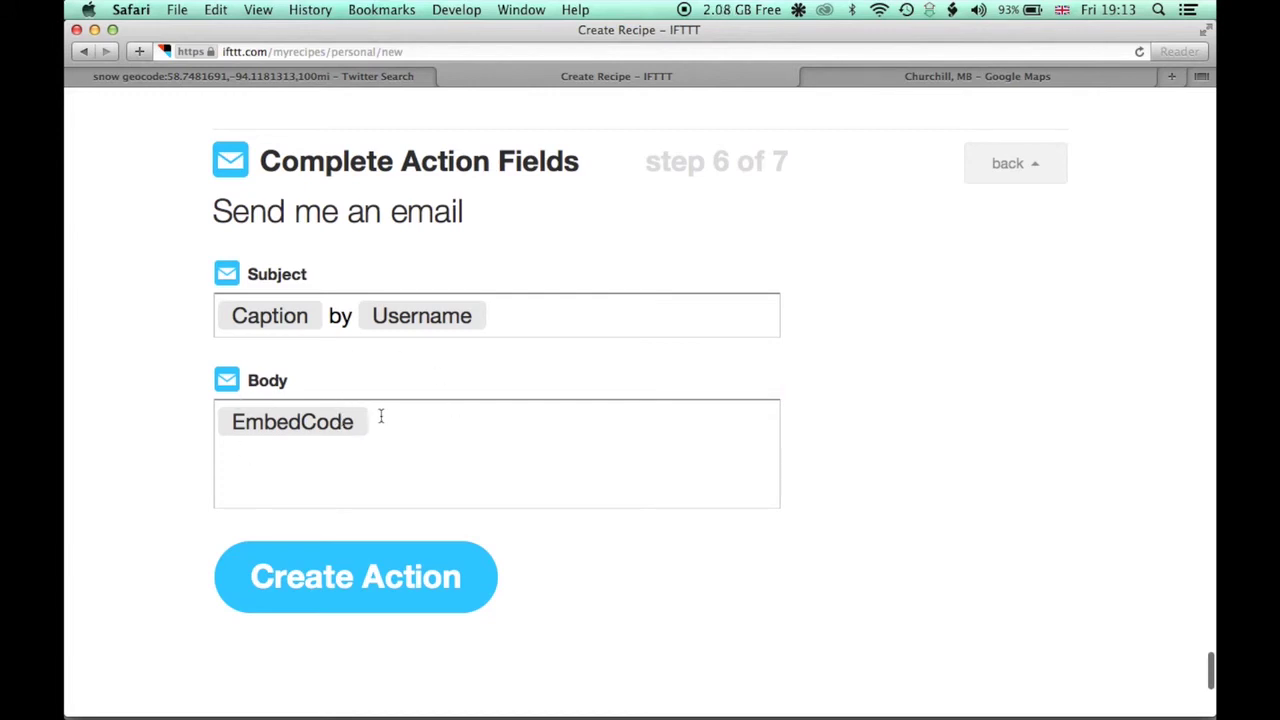
Look through the Instagram ingredients available for the email body without adding any.
click(382, 417)
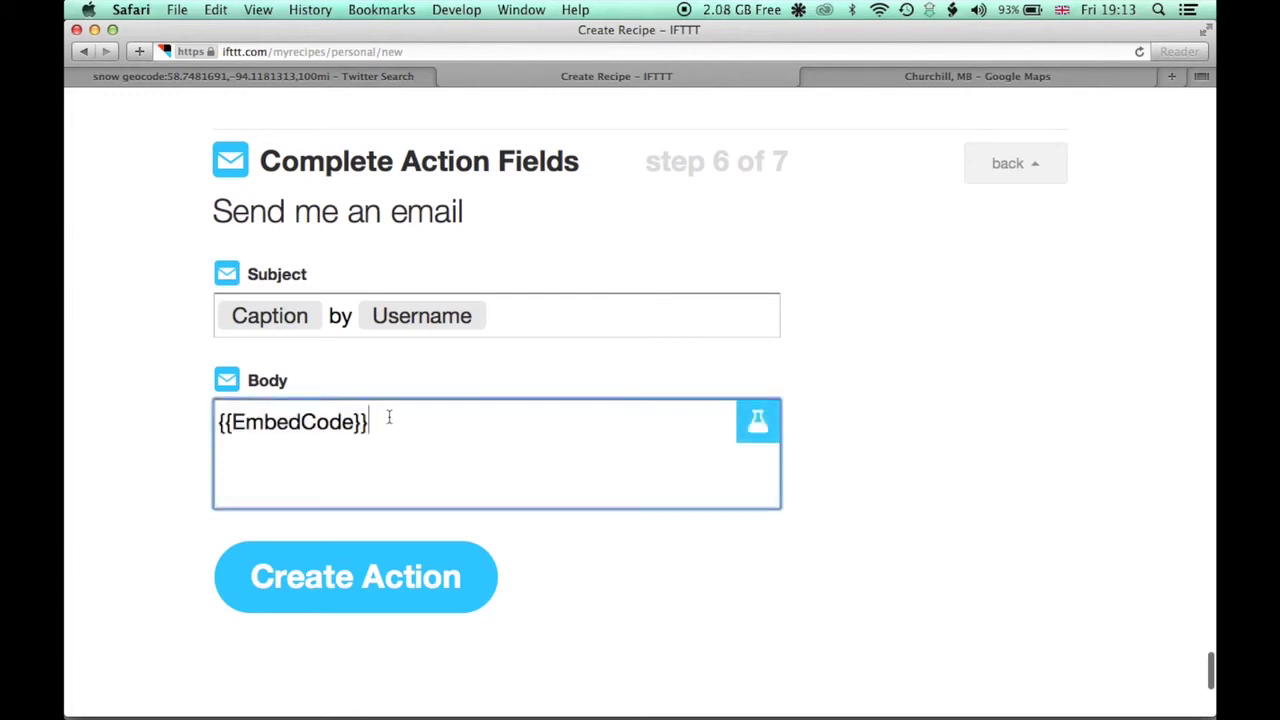
click(757, 424)
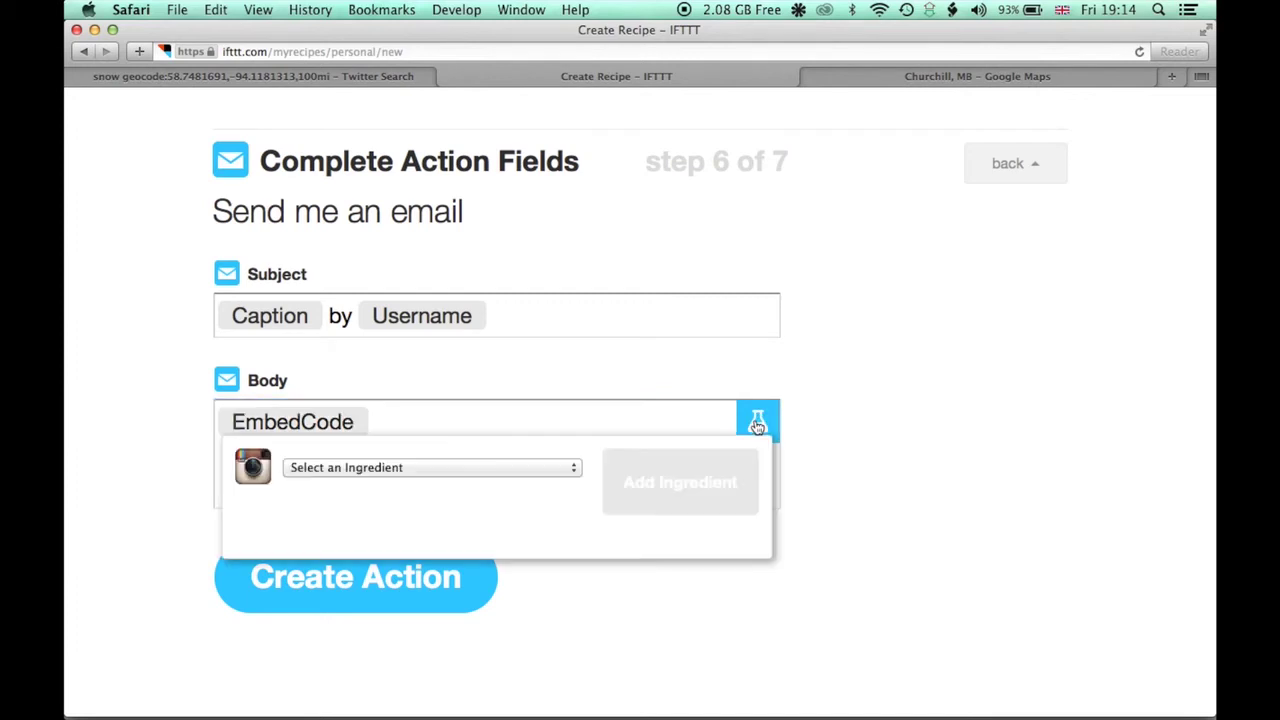
click(562, 470)
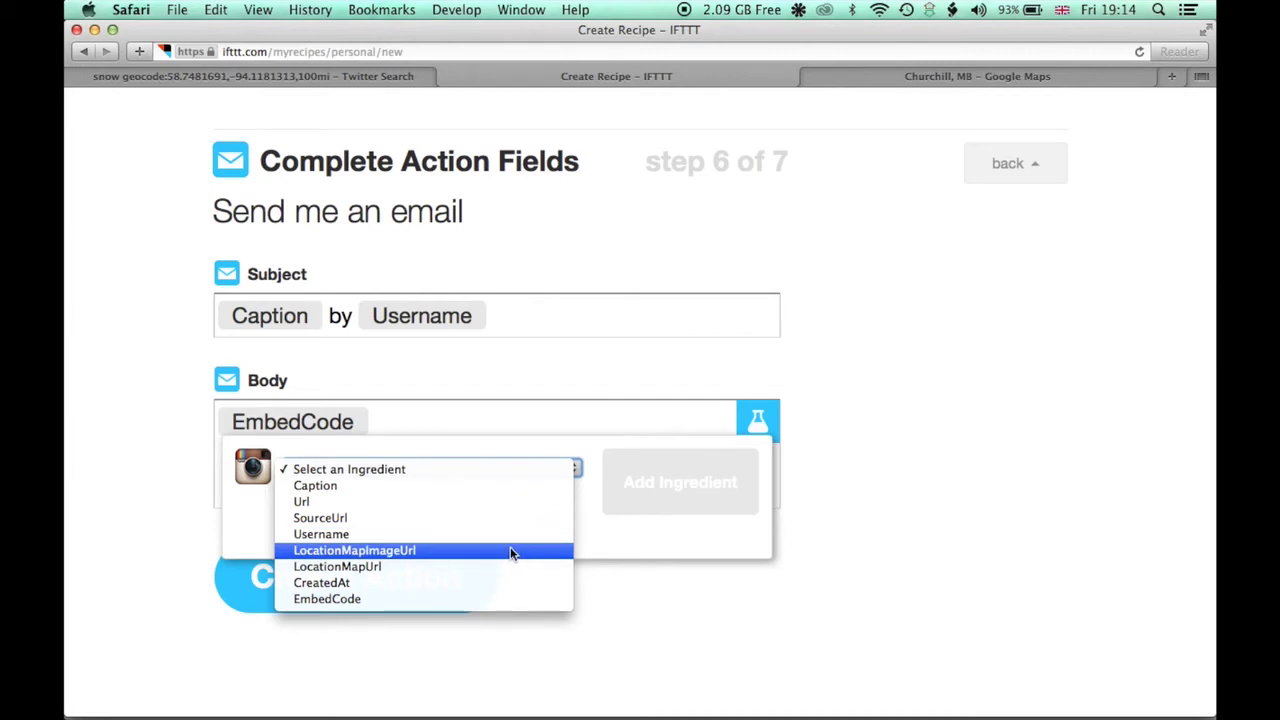
click(912, 514)
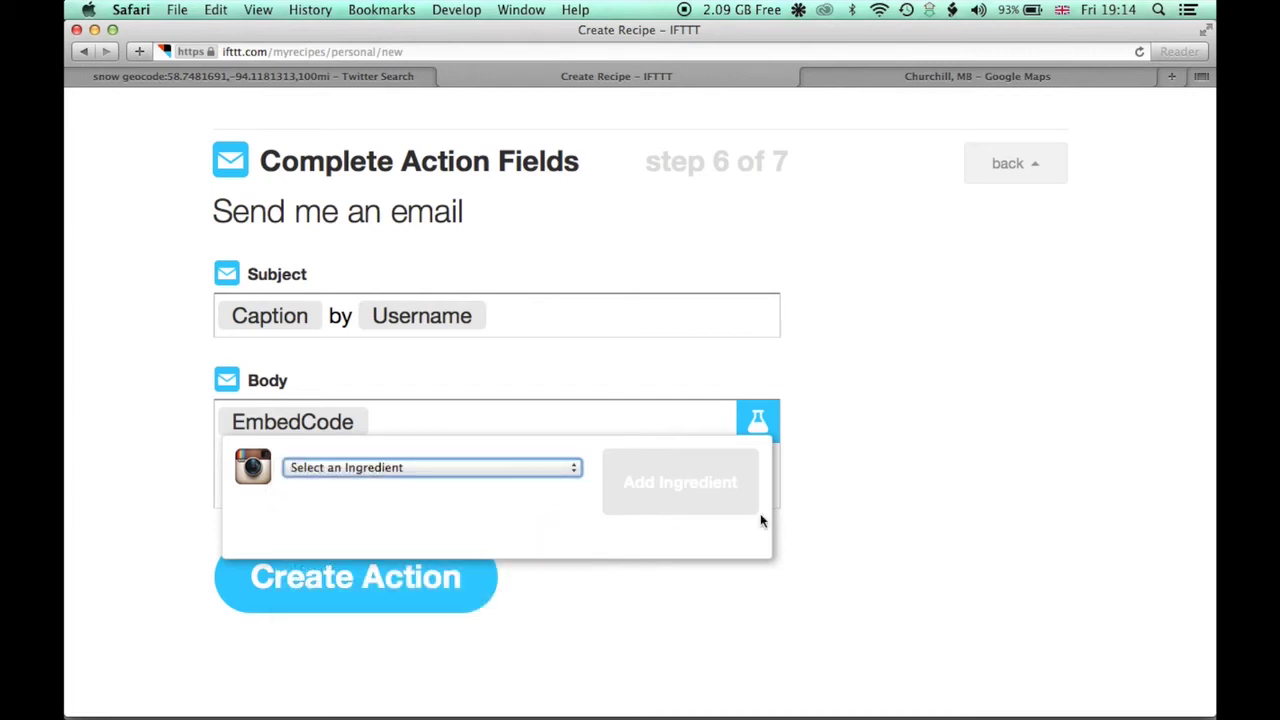
click(684, 411)
Replace EmbedCode in the email body with the Instagram HTML snippet copied from the TextEdit notes, and create the action.
drag(390, 426, 130, 405)
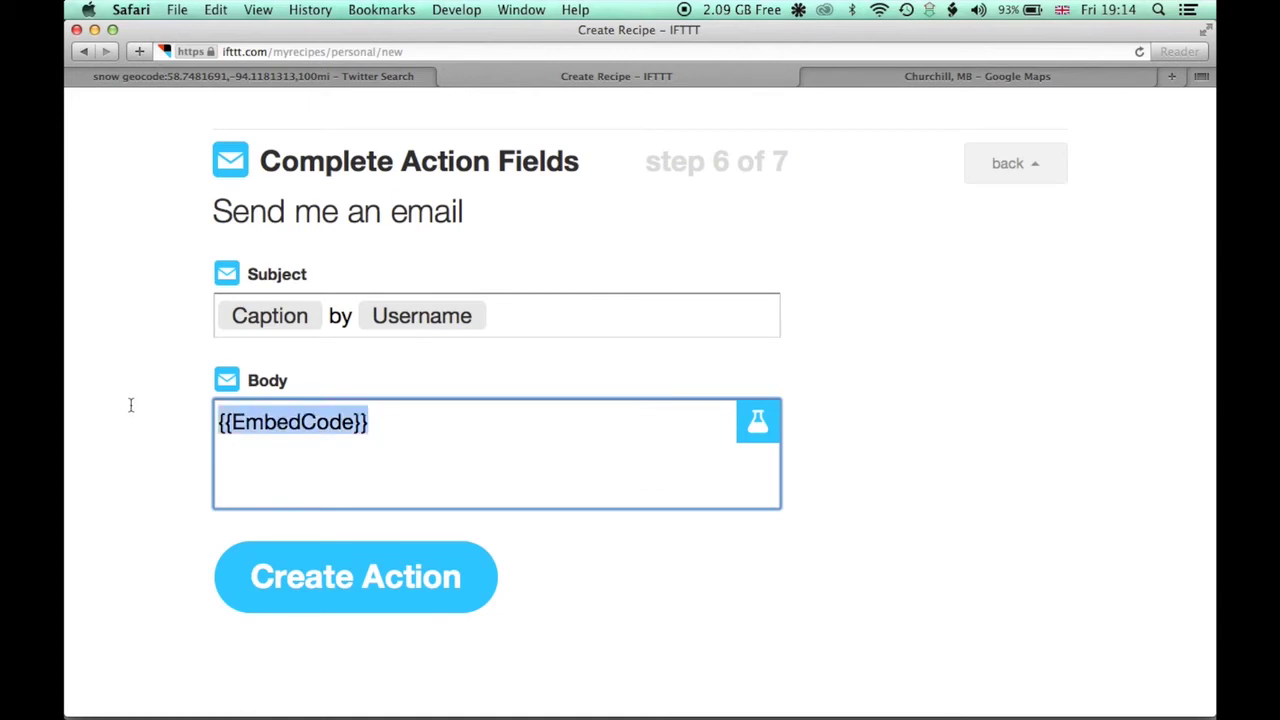
key(super+Tab)
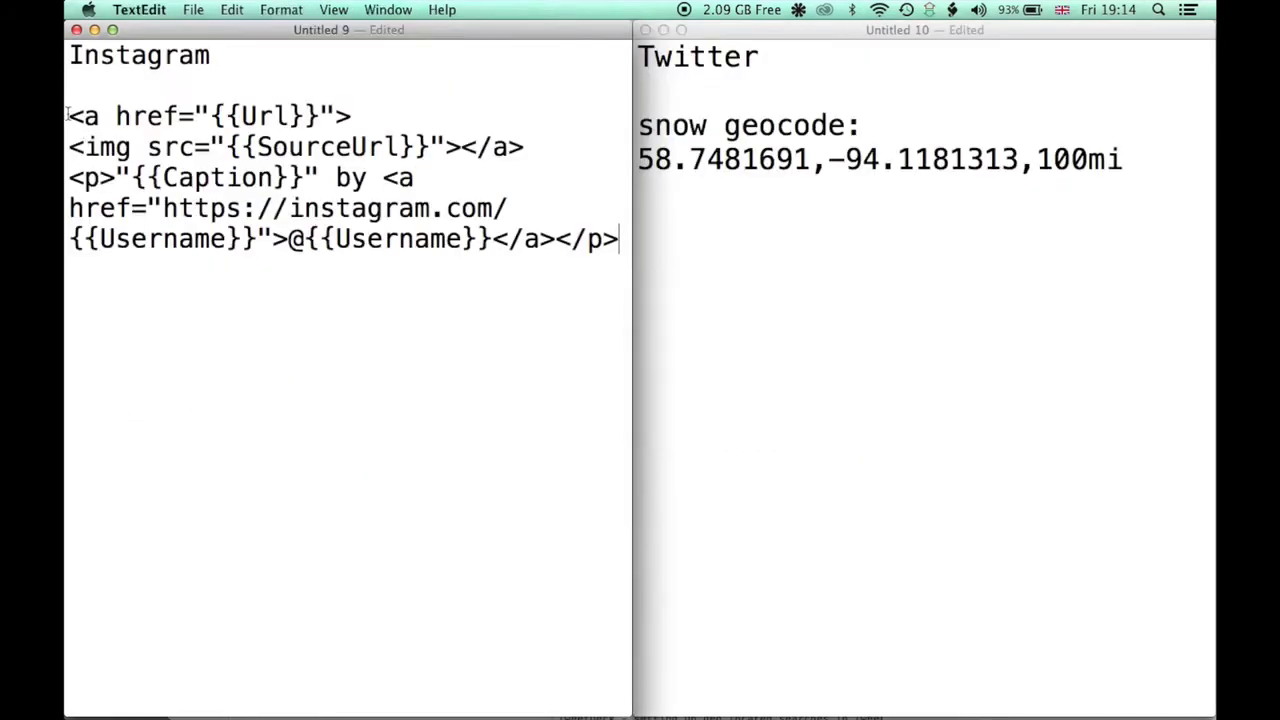
drag(67, 116, 618, 240)
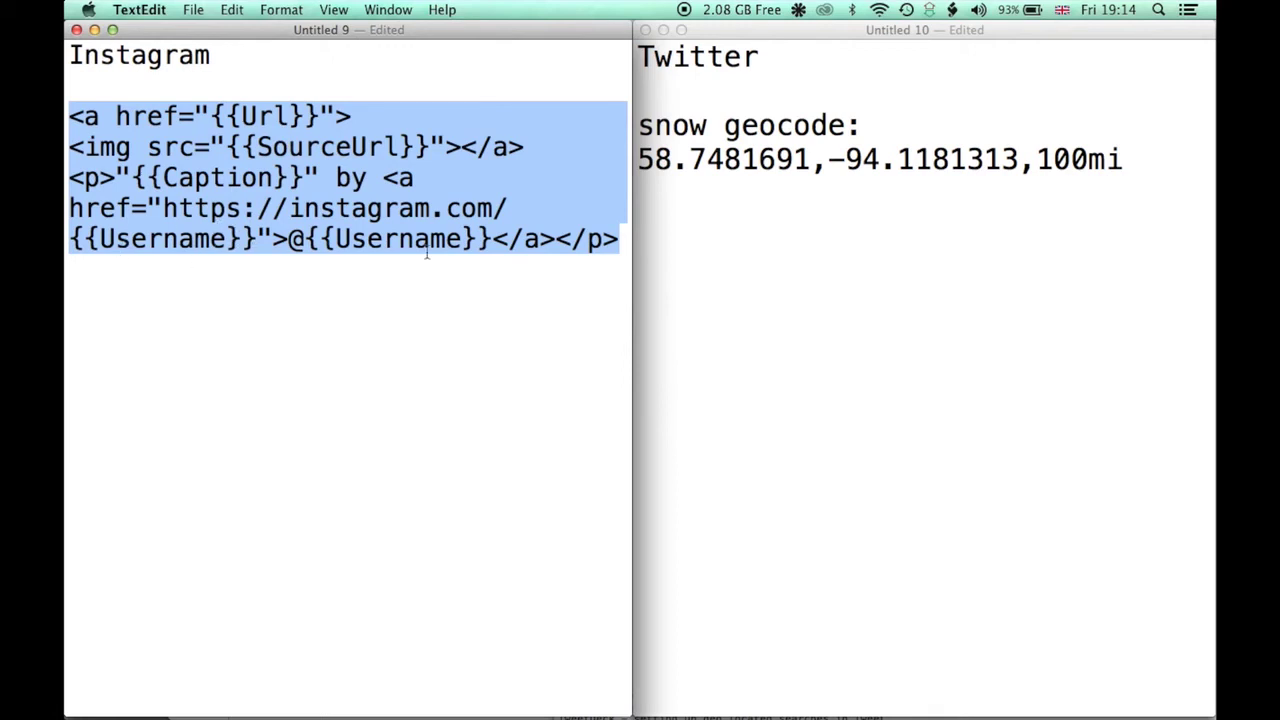
key(super+c)
key(super+Tab)
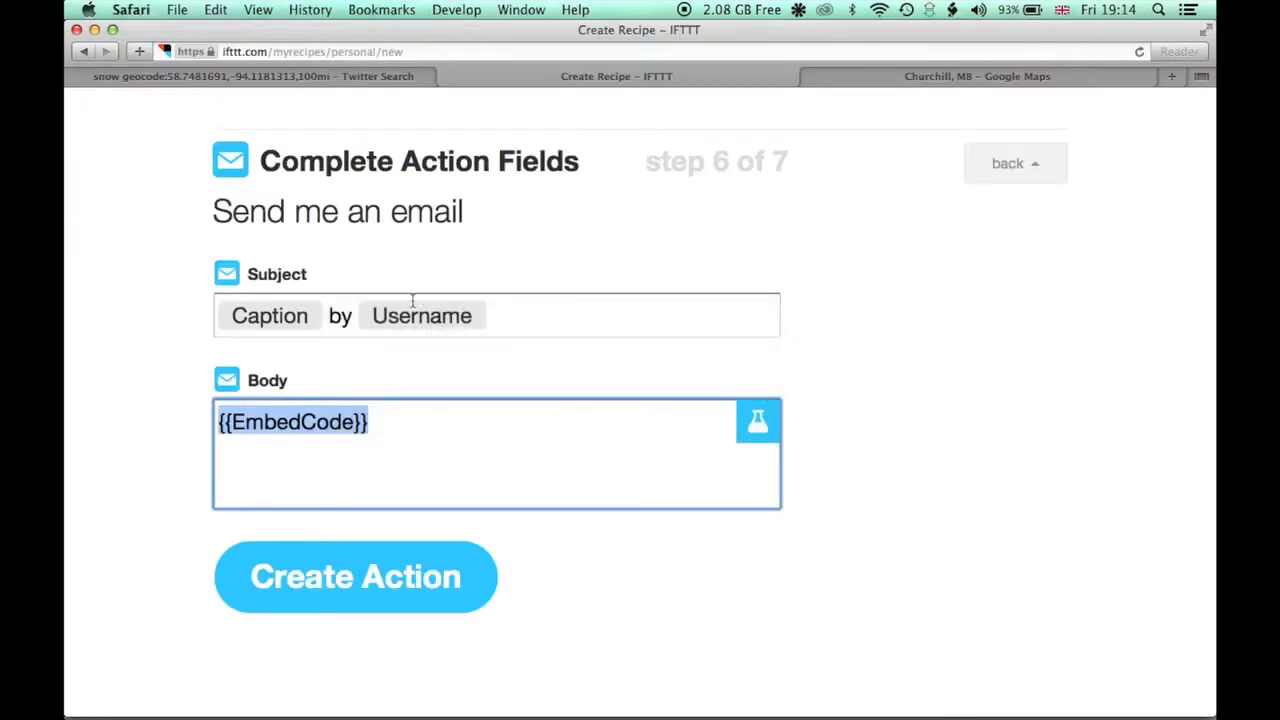
key(super+v)
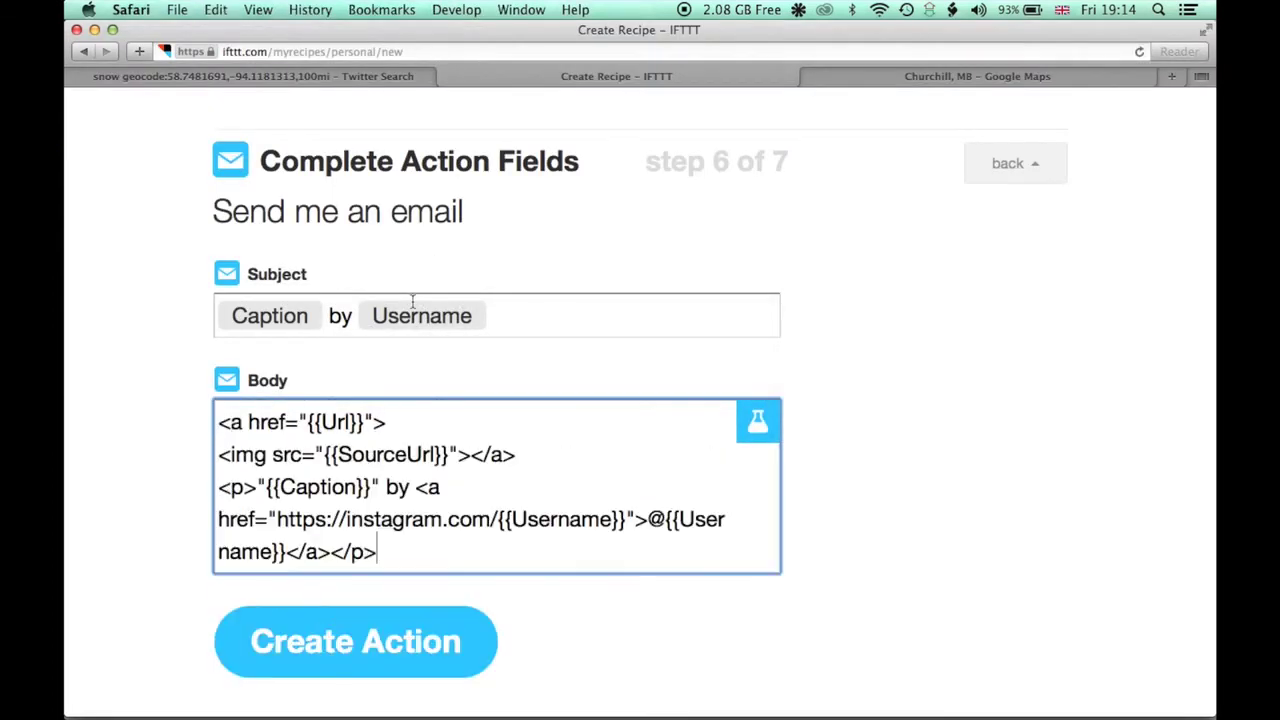
click(343, 642)
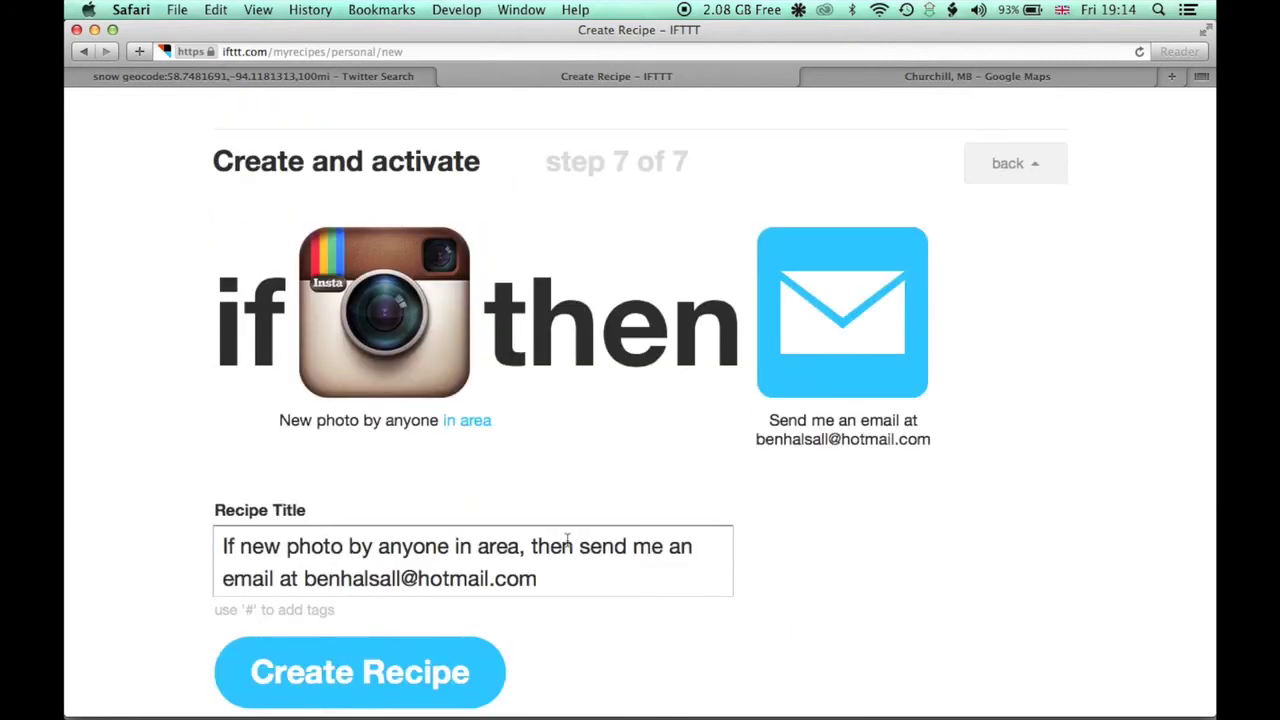
Replace "area" with "Churchill" in the recipe title and create the recipe.
scroll(738, 590, down, 2)
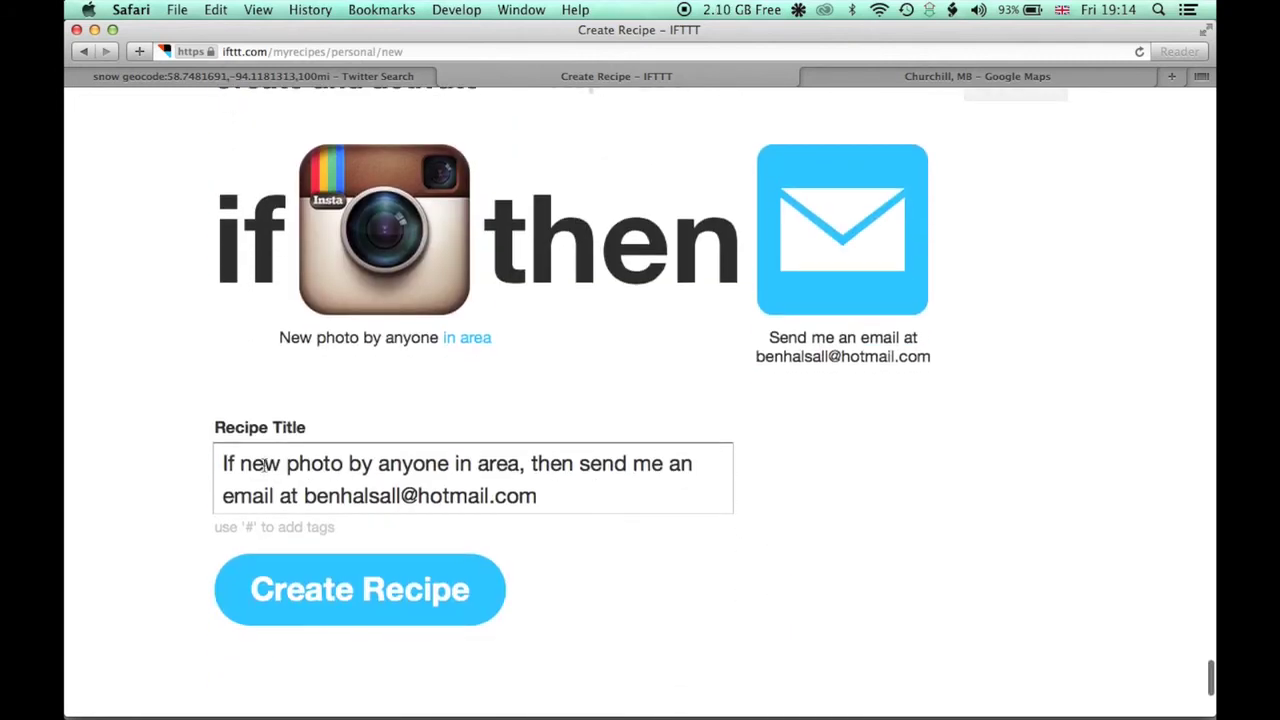
drag(479, 463, 521, 463)
text(Churchill)
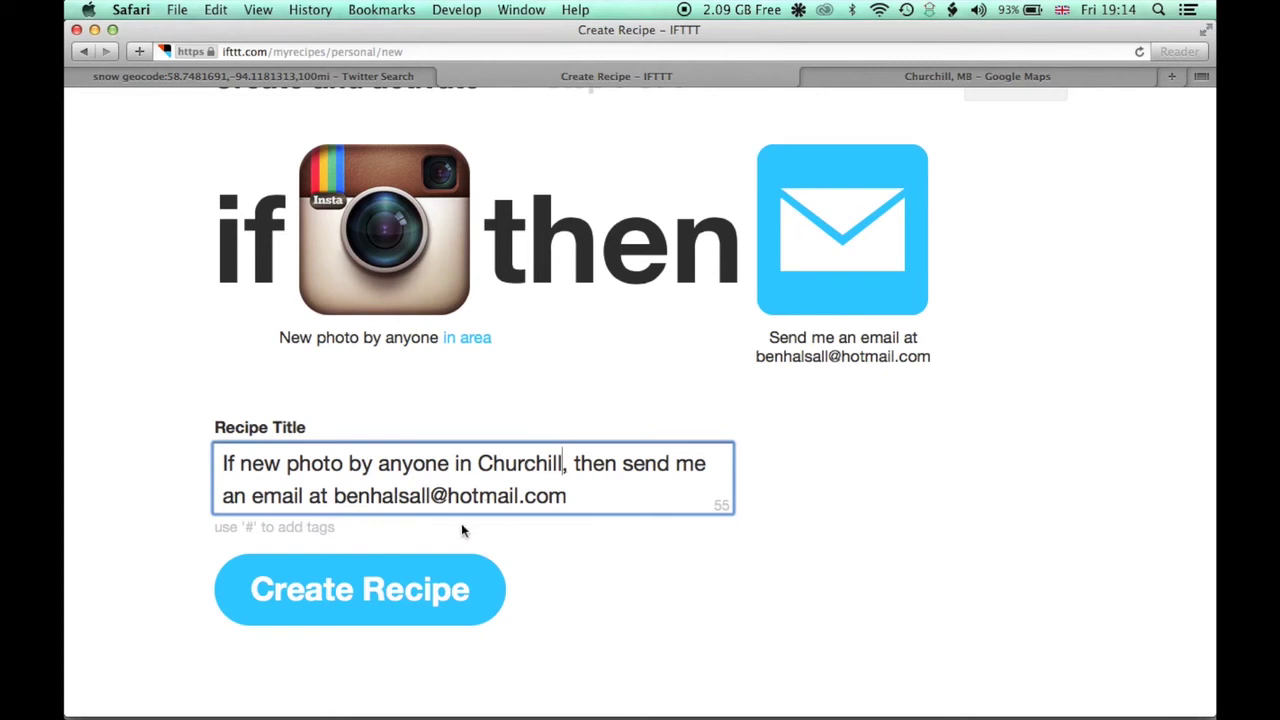
click(437, 584)
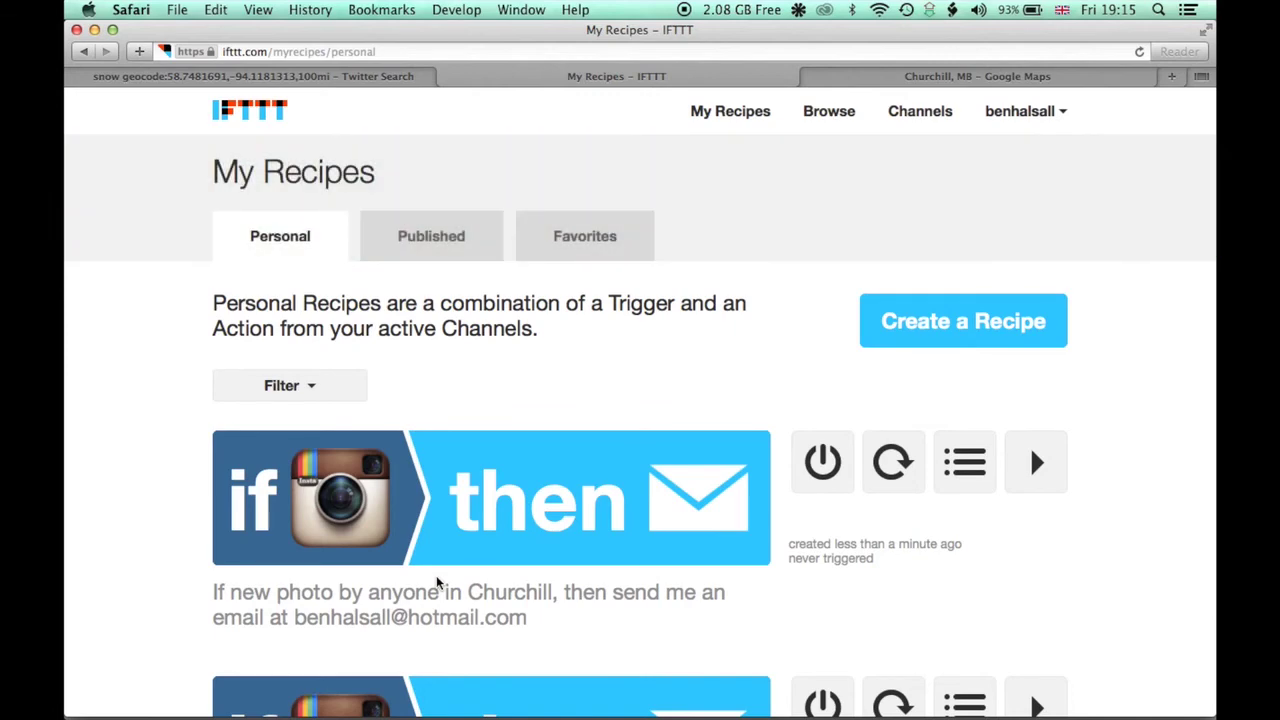
Switch to Mail and view the IFTTT email "Arrived! #churchill #yupitschilly" down to its caption.
key(super+Tab)
key(super+Tab)
key(super+Tab)
key(super+Tab)
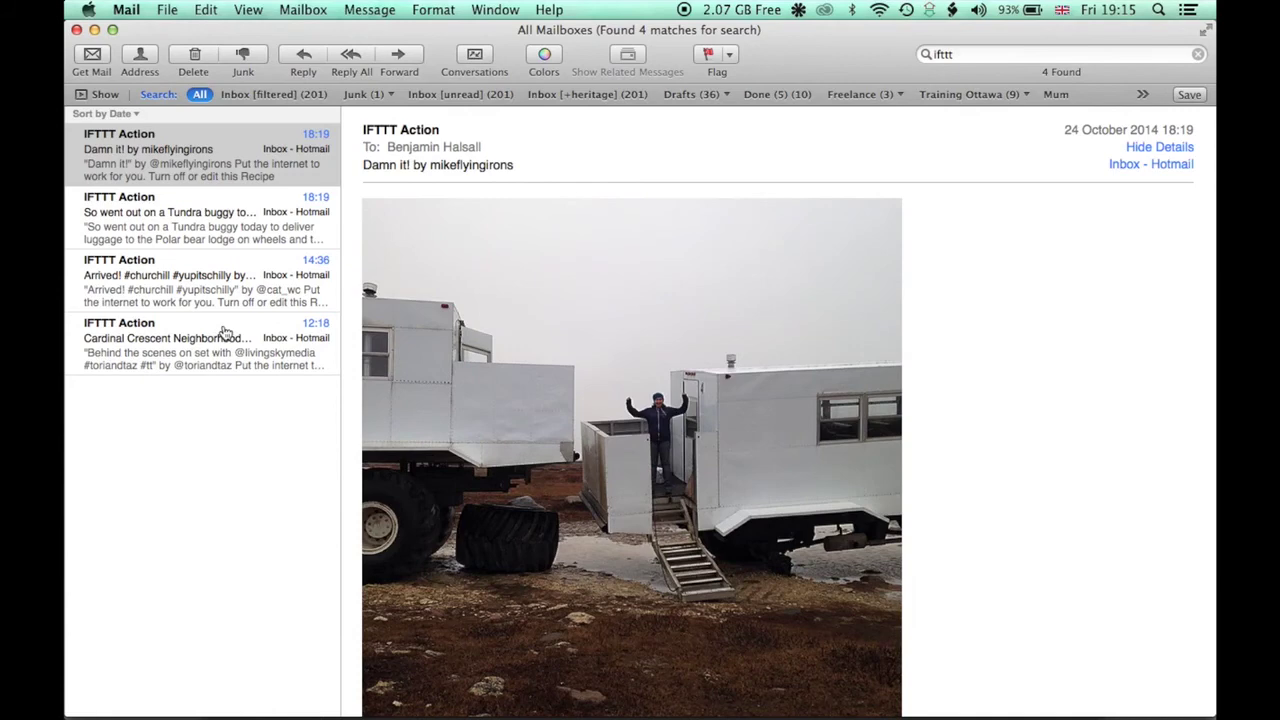
click(212, 290)
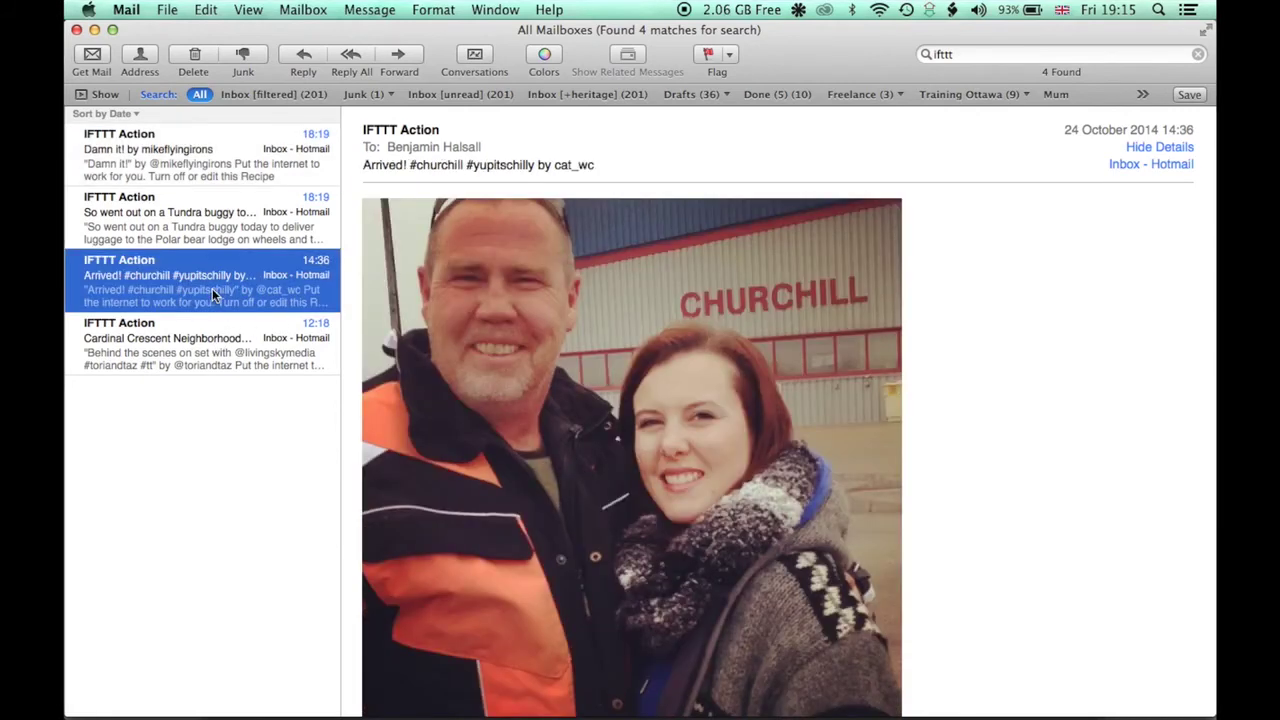
scroll(919, 374, down, 3)
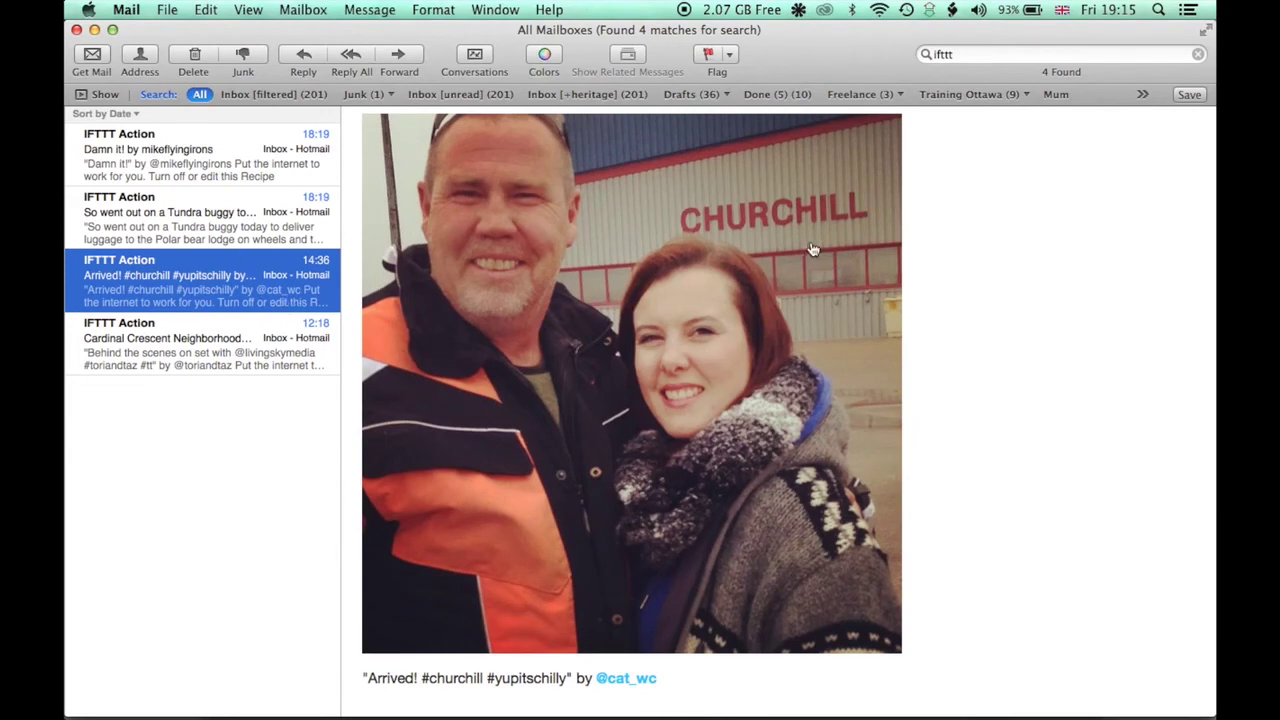
View the IFTTT photo emails about the Tundra buggy's broken wheel and "Damn it!".
click(226, 222)
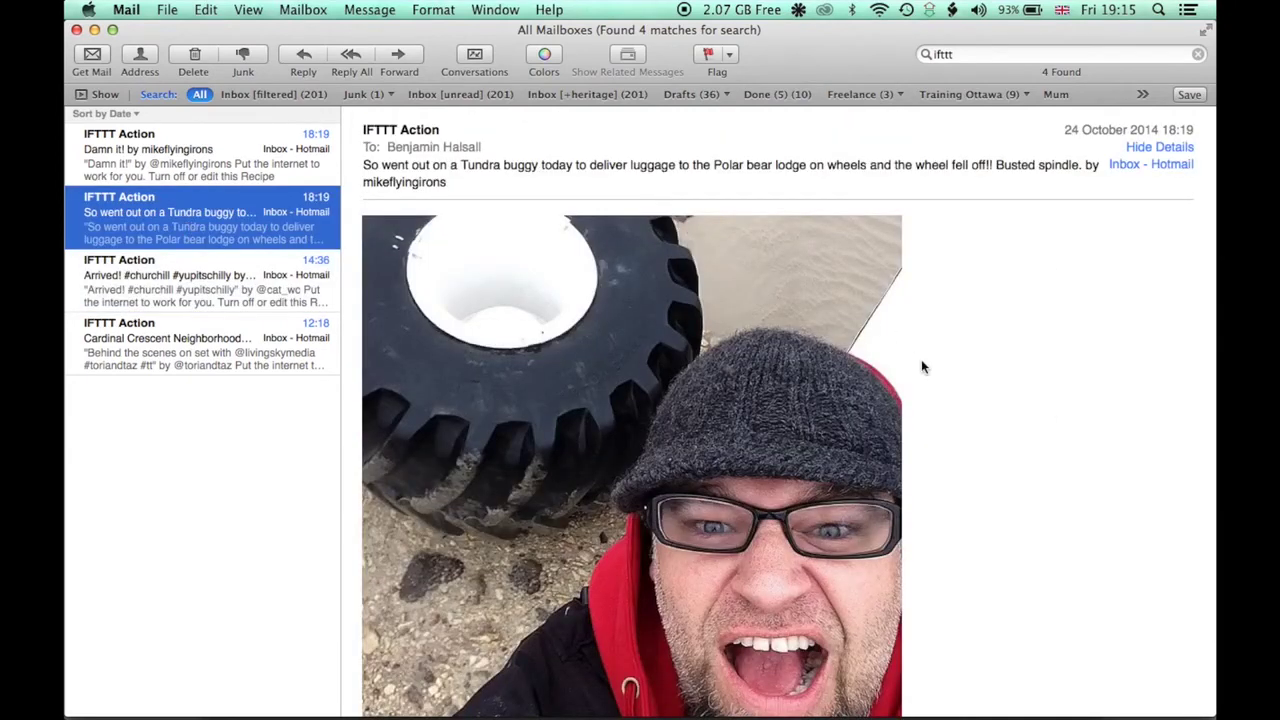
scroll(920, 366, down, 5)
scroll(920, 366, up, 5)
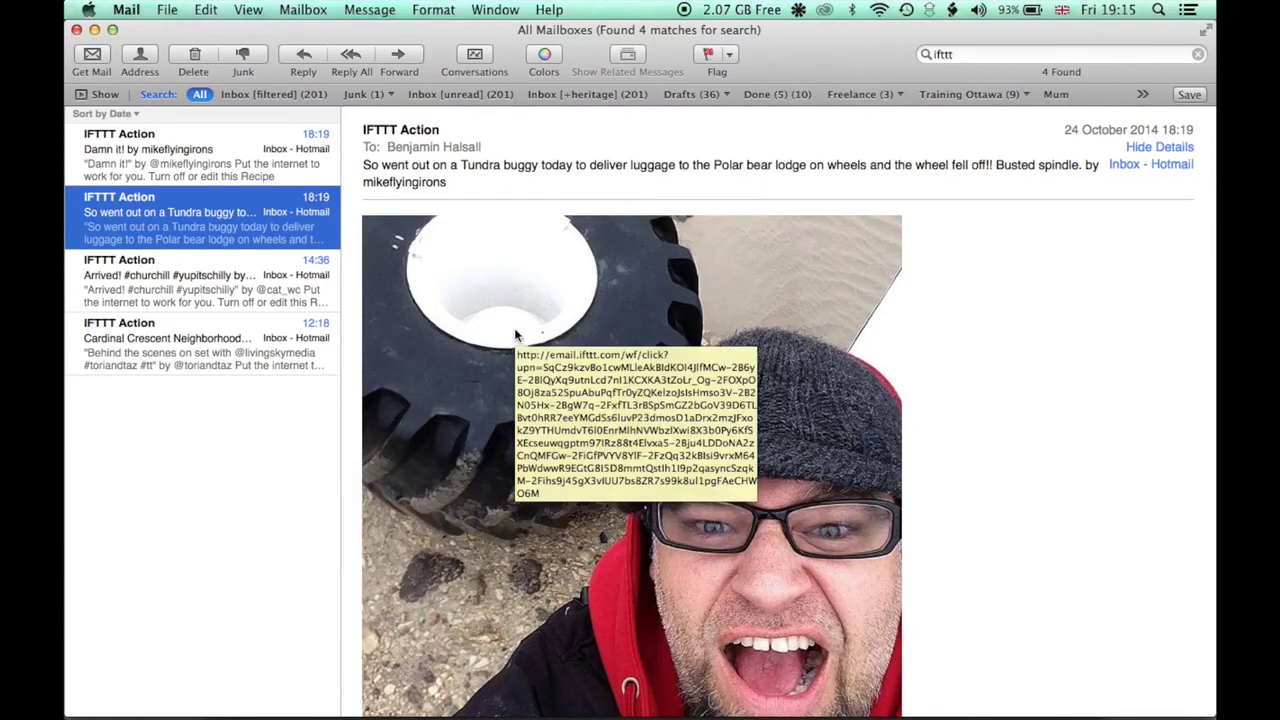
click(257, 149)
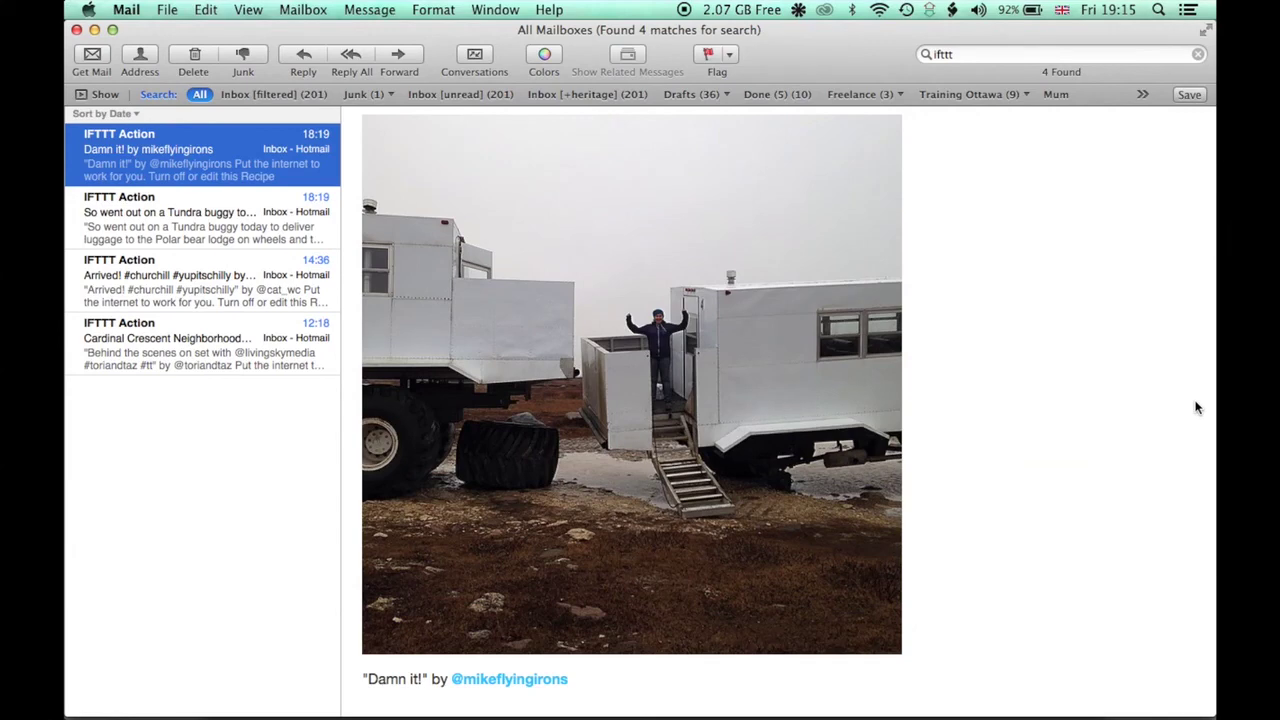
Revisit the Twitter search in Safari and select its query "snow geocode:58.7481691,-94.1181313,100mi" in the TextEdit notes.
key(super+Tab)
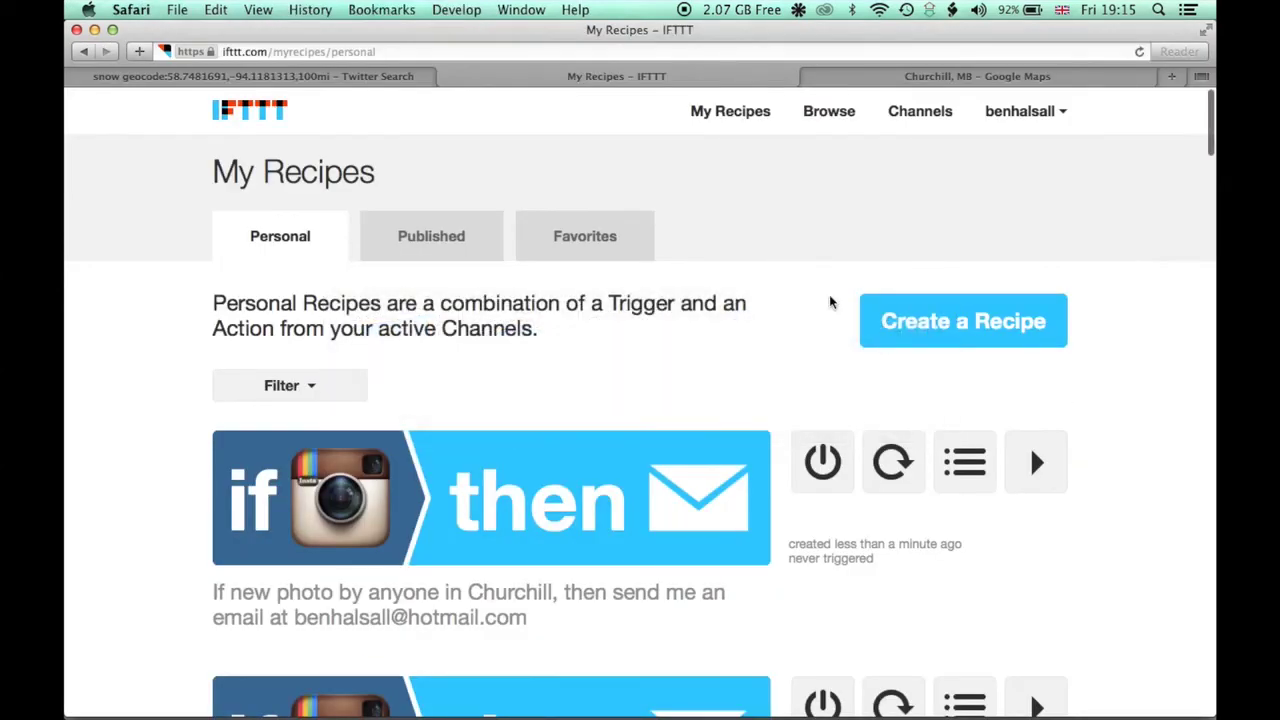
click(357, 77)
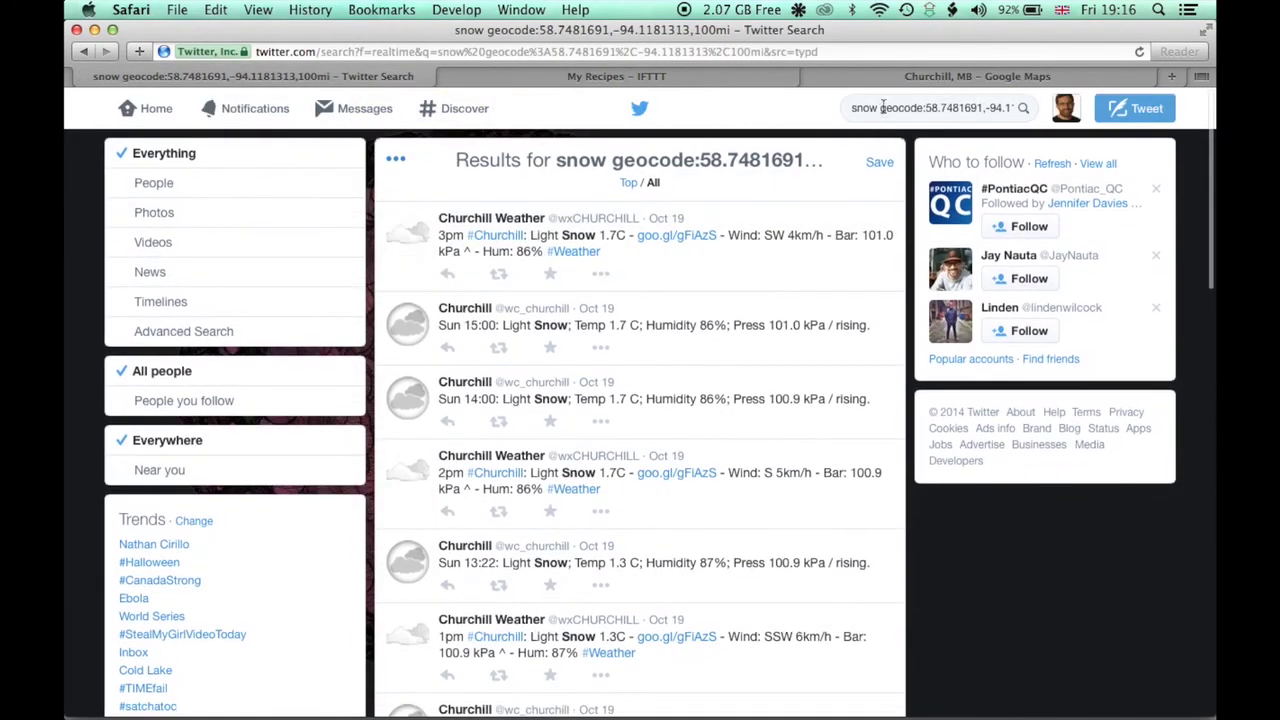
key(super+Tab)
key(super+Tab)
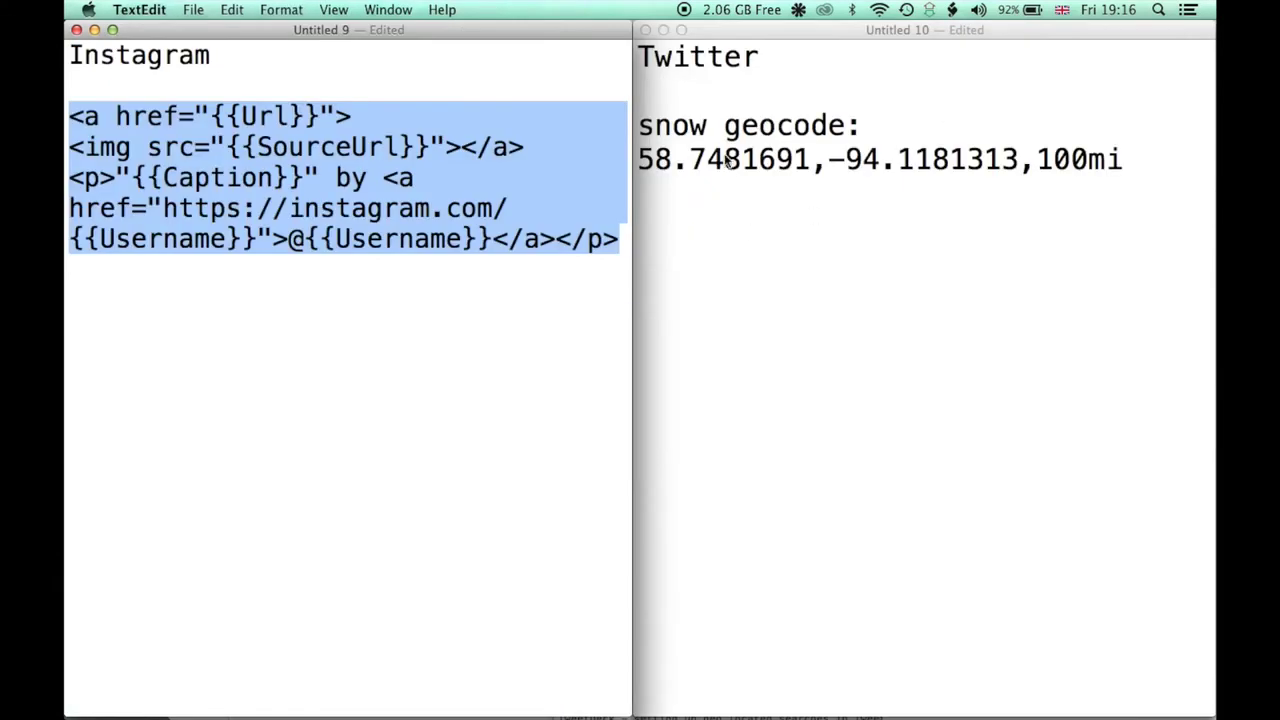
click(722, 125)
drag(641, 125, 1134, 174)
Return to Safari and bring up the IFTTT My Recipes page.
key(super+Tab)
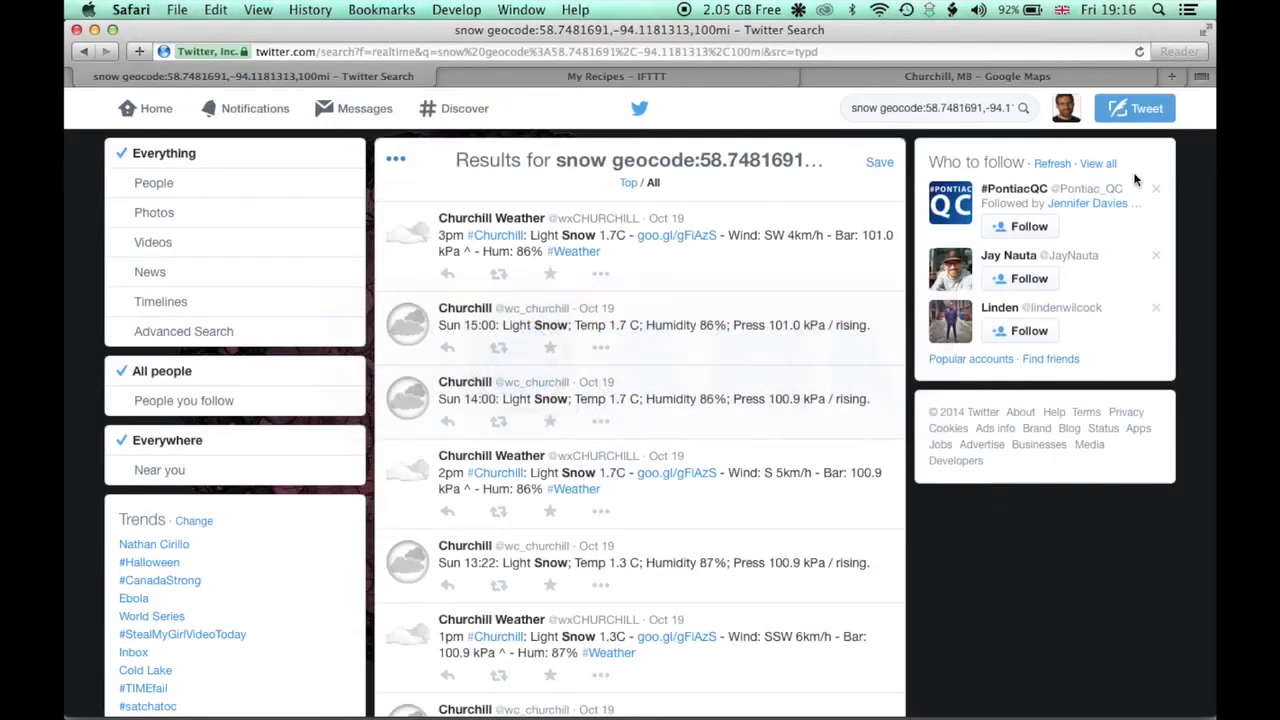
click(666, 78)
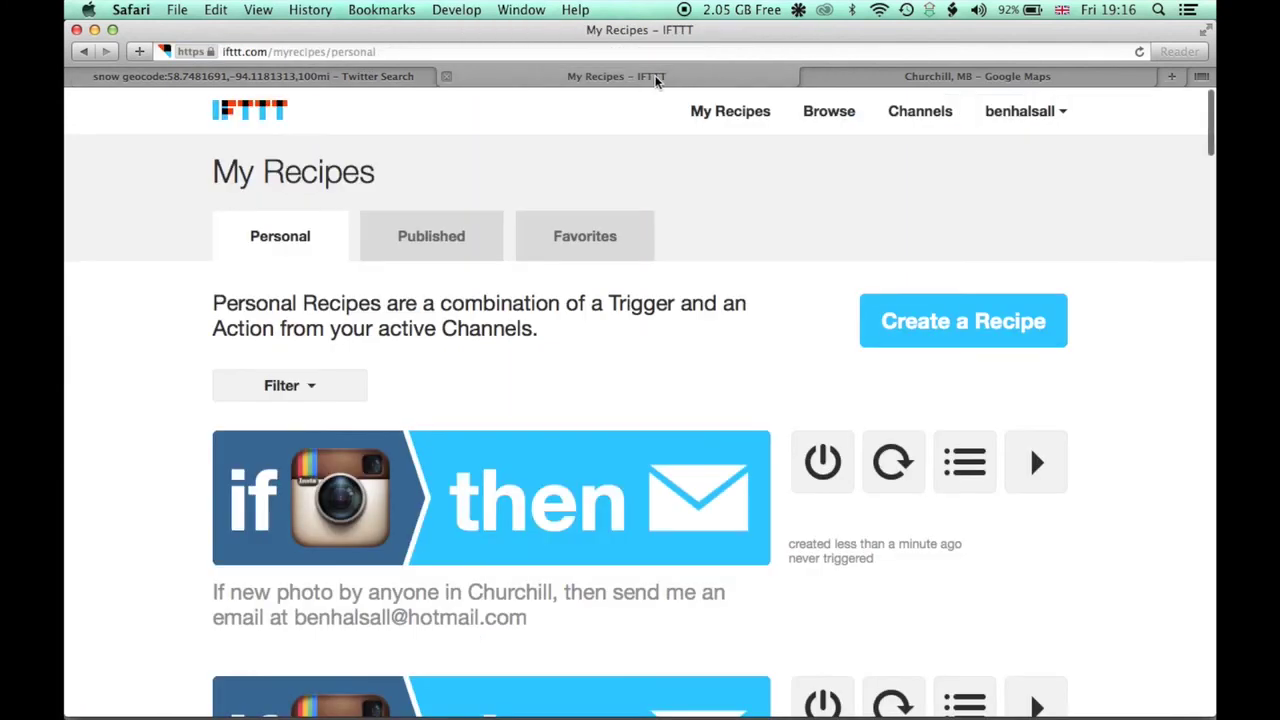